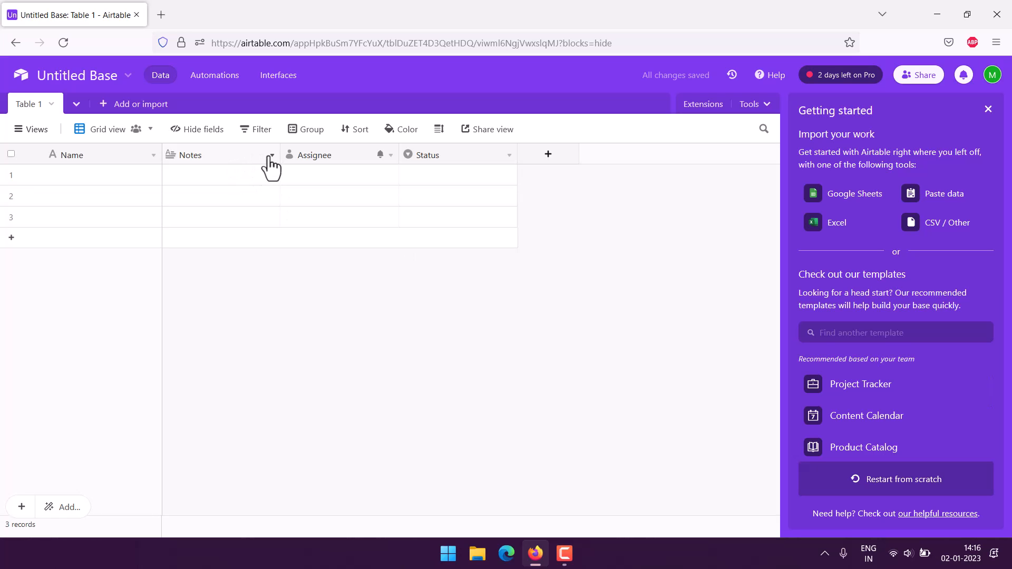
- Delete the Notes, Assignee and Status fields from the table
click(270, 158)
scroll(280, 388, down, 2)
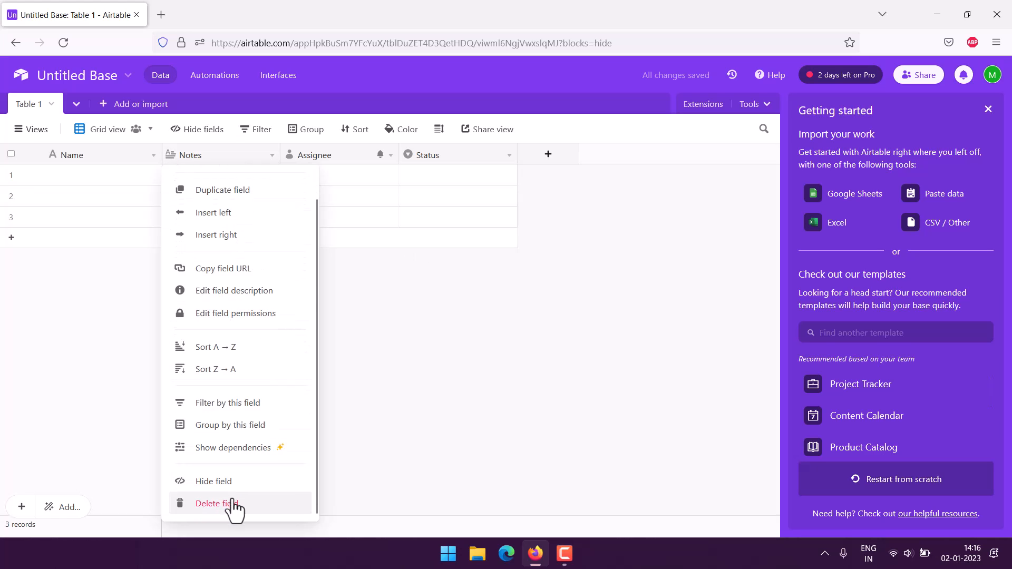
click(233, 504)
click(273, 156)
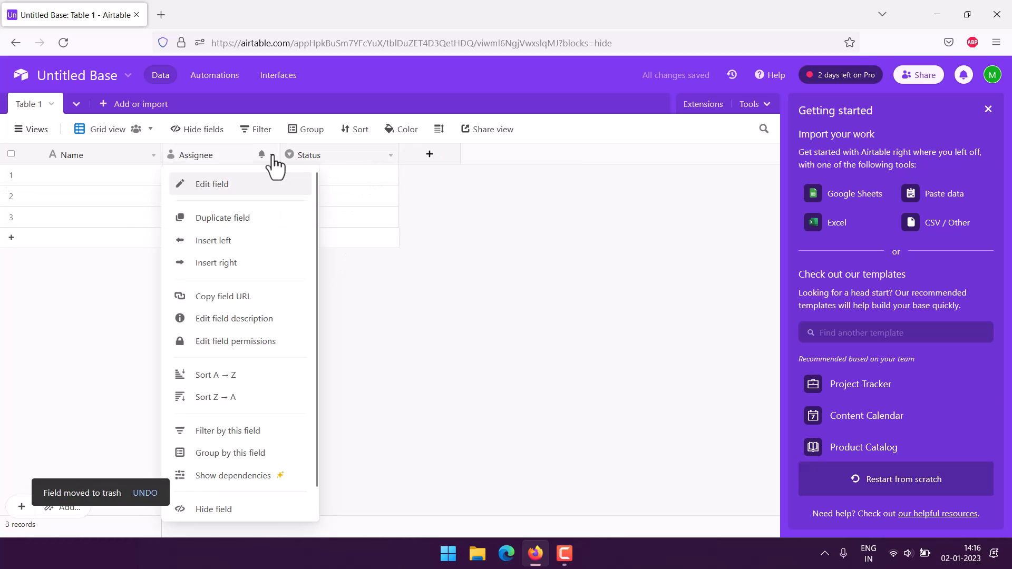
scroll(253, 521, down, 1)
click(250, 505)
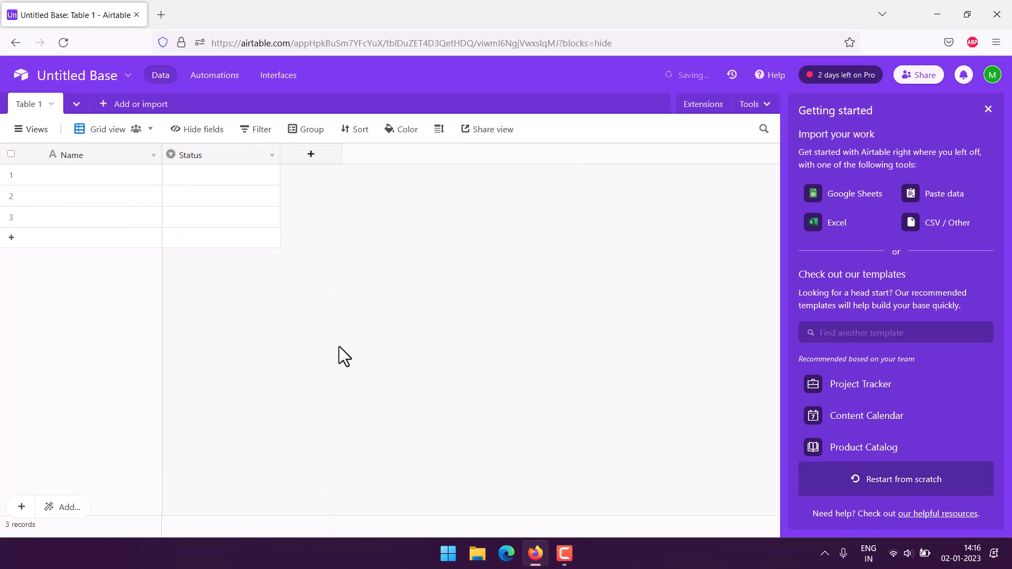
click(272, 155)
scroll(231, 495, down, 1)
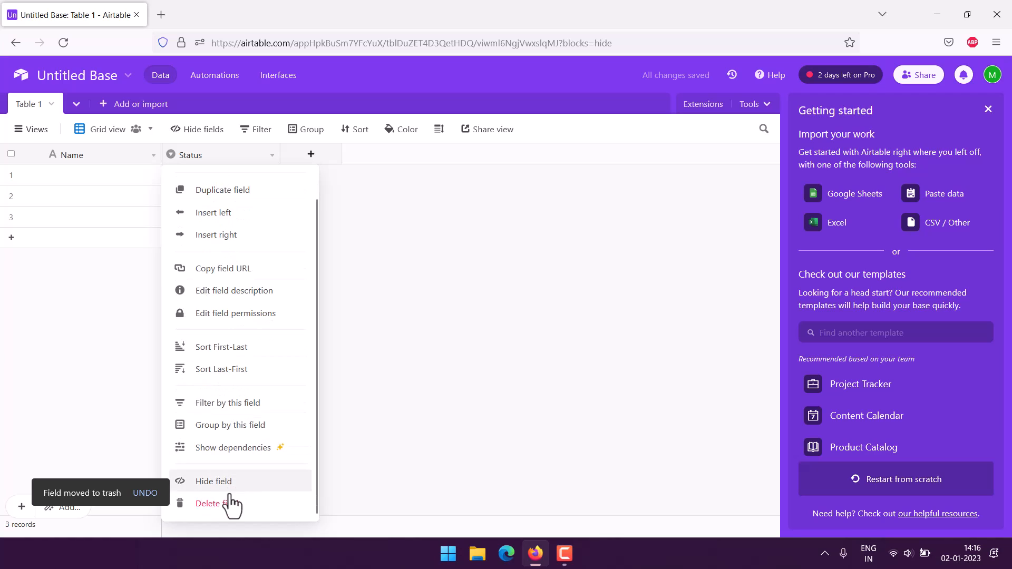
click(231, 504)
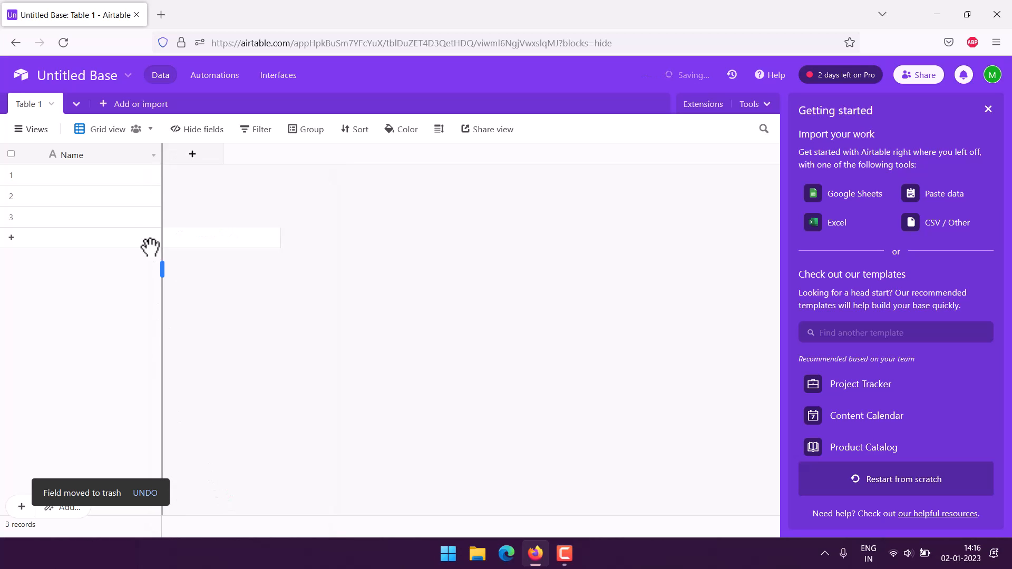
- Rename the primary Name field to No and change its type to Autonumber
click(148, 157)
click(108, 186)
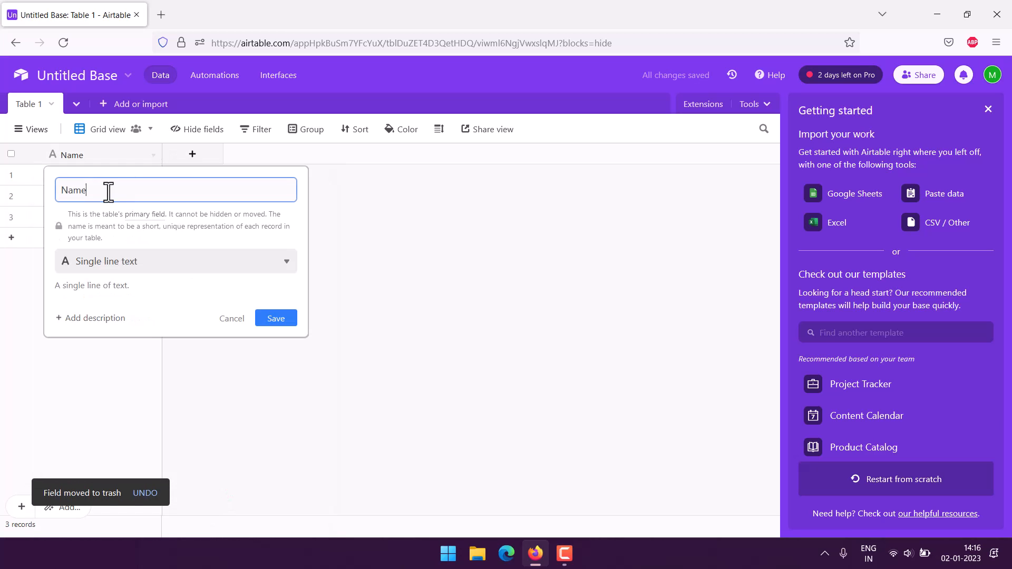
drag(108, 190, 46, 181)
text(No)
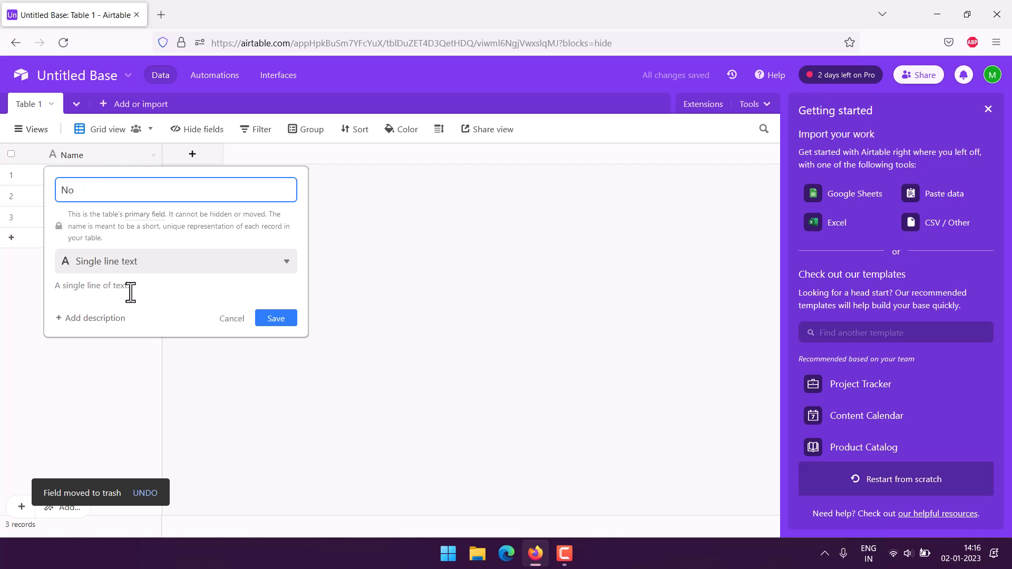
click(129, 263)
scroll(126, 358, down, 5)
click(120, 369)
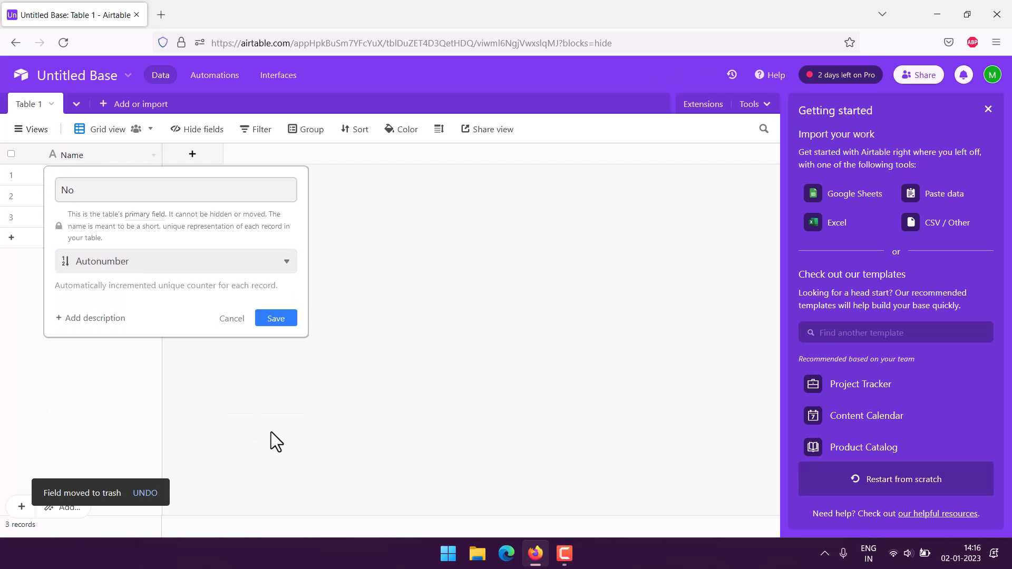
click(277, 317)
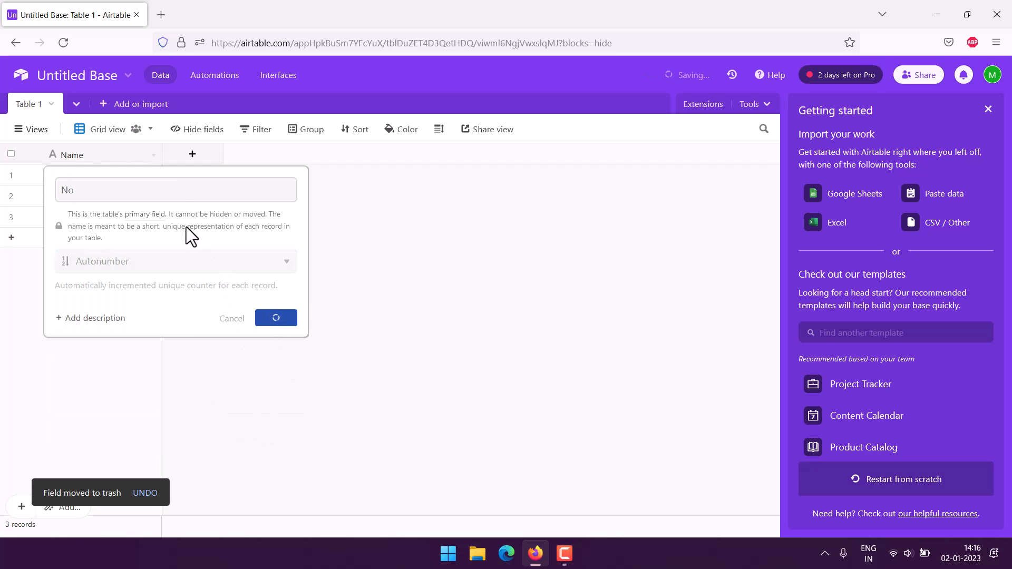
- Add a single line text field named Item to the table
click(194, 156)
text(T)
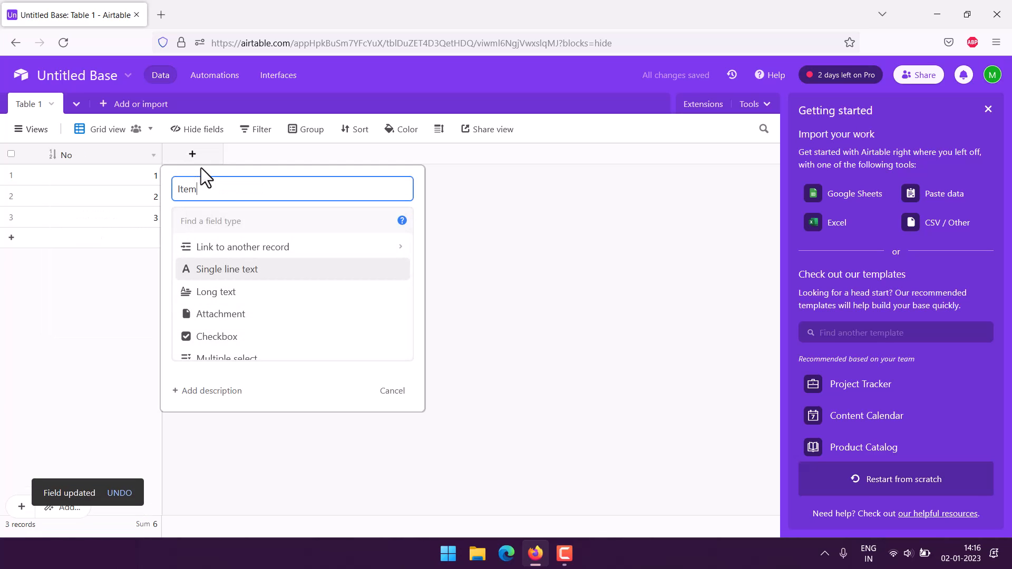
click(218, 269)
click(398, 320)
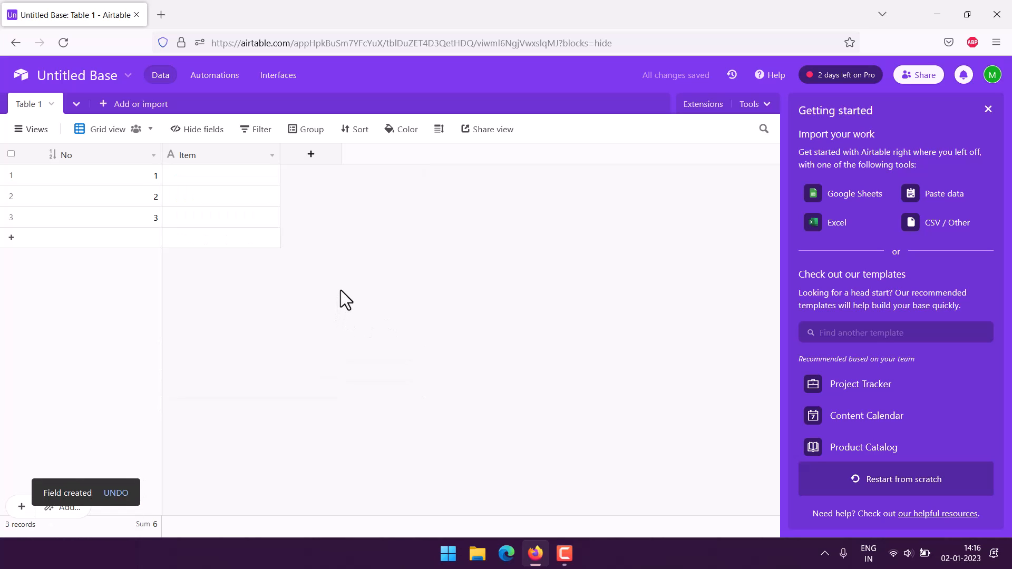
- Set up a new field named Category with the Multiple select type
click(311, 154)
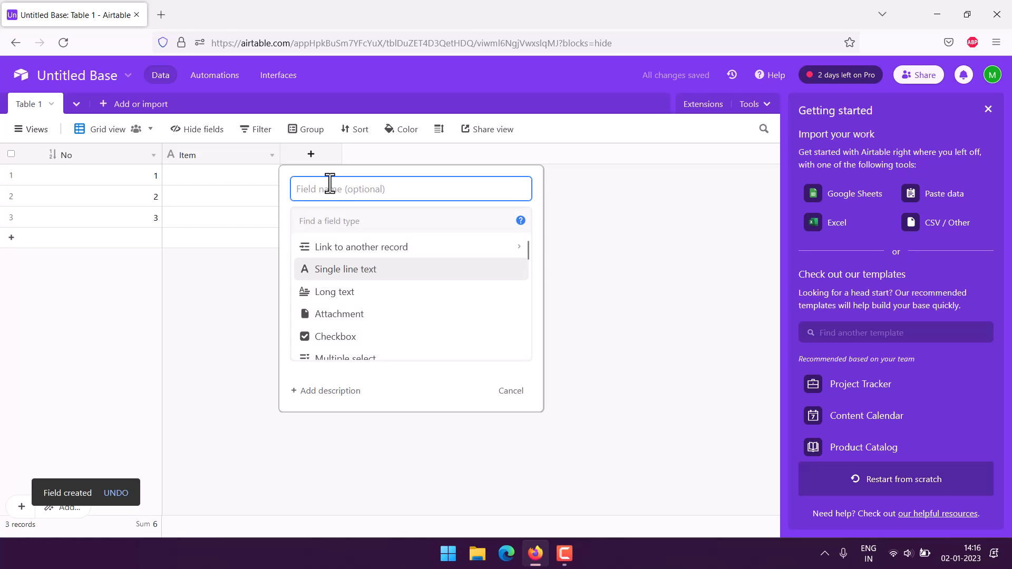
text(Catego)
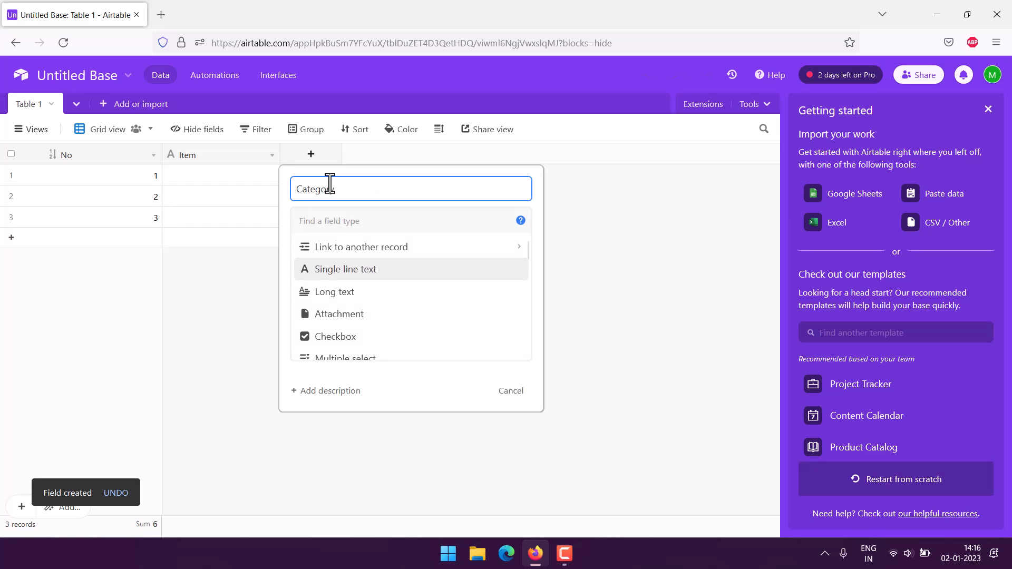
text(ry)
scroll(437, 303, down, 3)
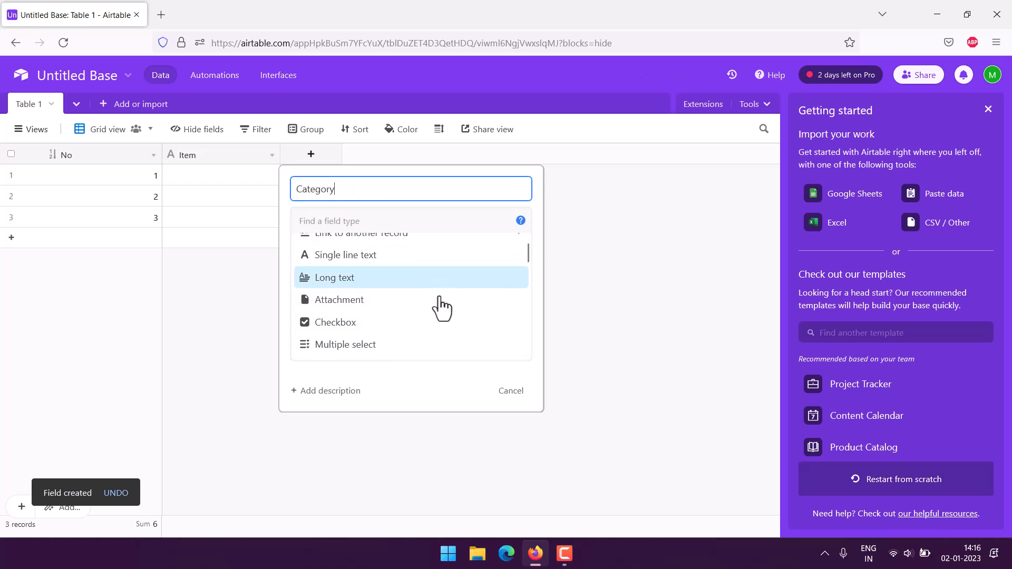
scroll(438, 296, up, 2)
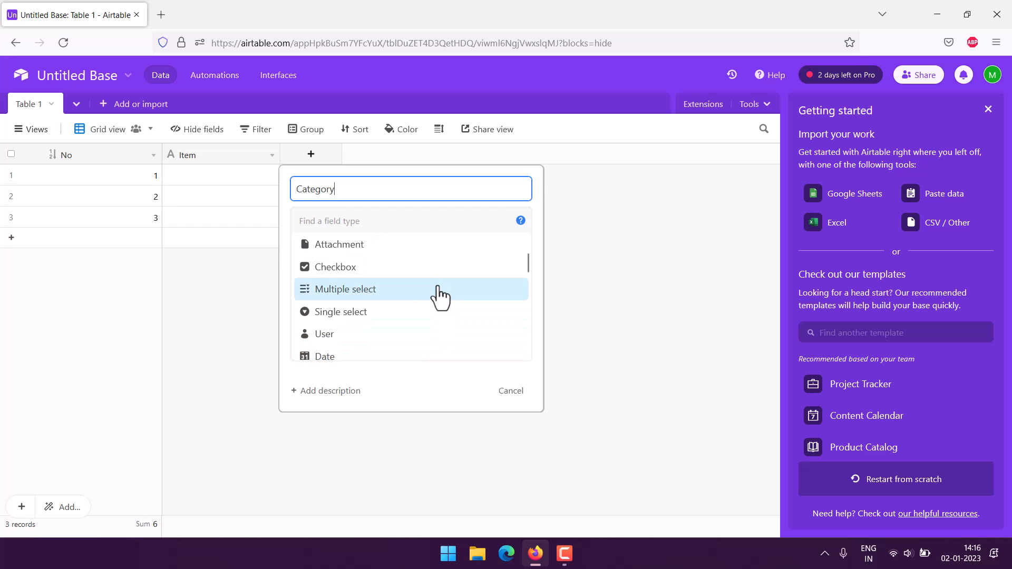
click(368, 289)
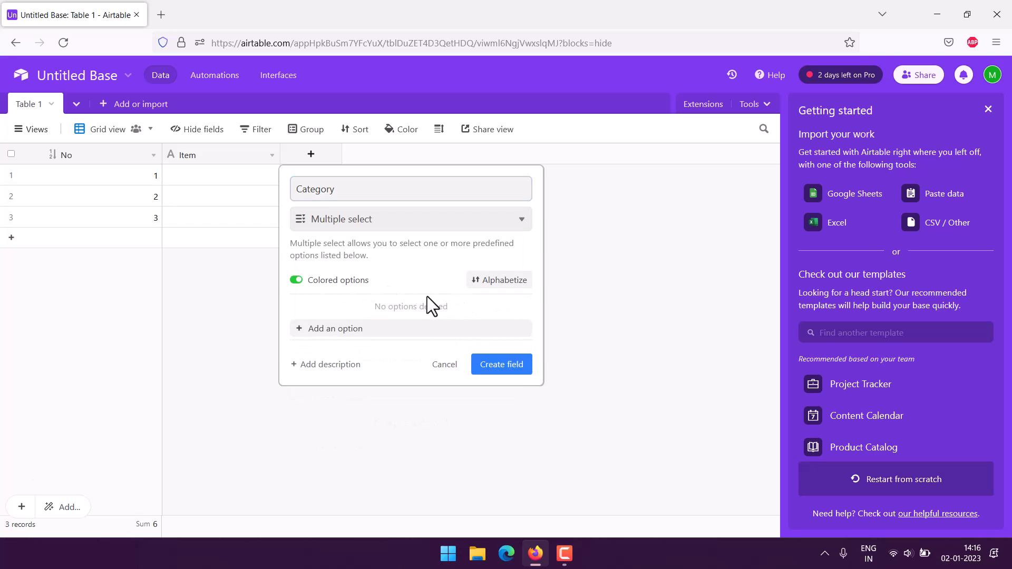
- Add the options Food, Kitchen Items, Bathroom Items, Cleaning Items and Misc to the Category field and create it
click(343, 322)
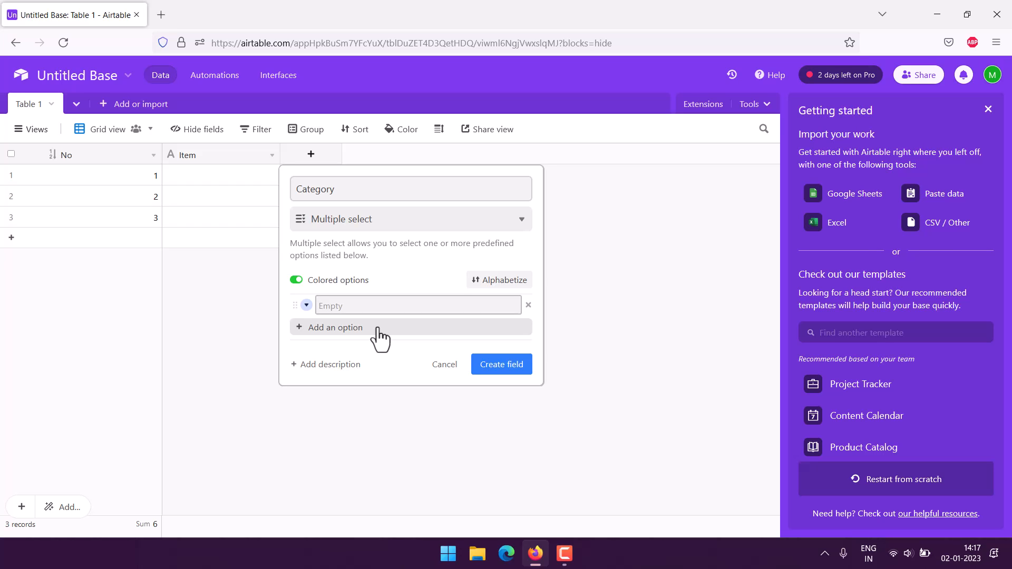
text(Food)
click(378, 327)
text(Kitchen Items)
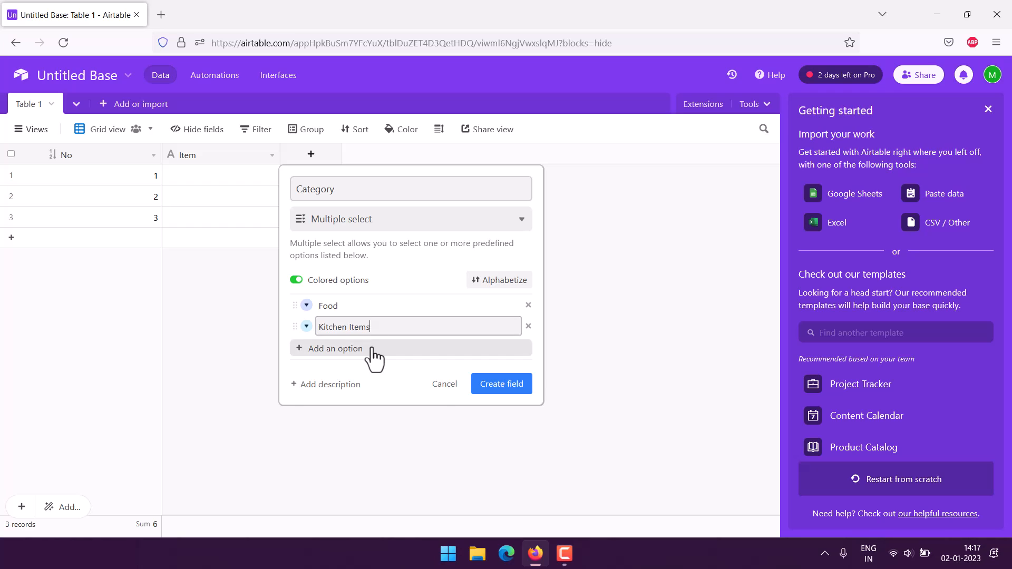
click(374, 350)
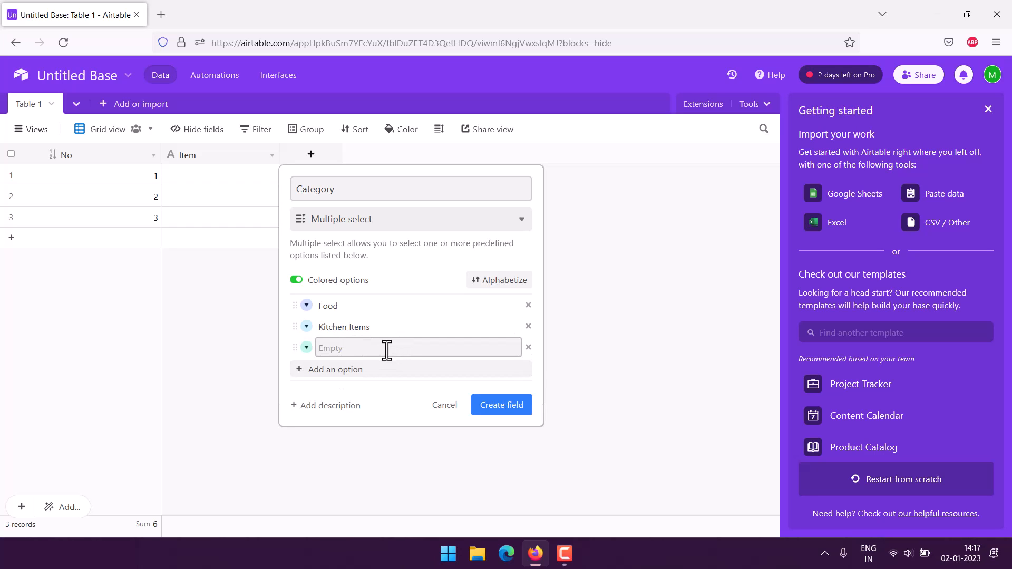
text(Bathroom Items)
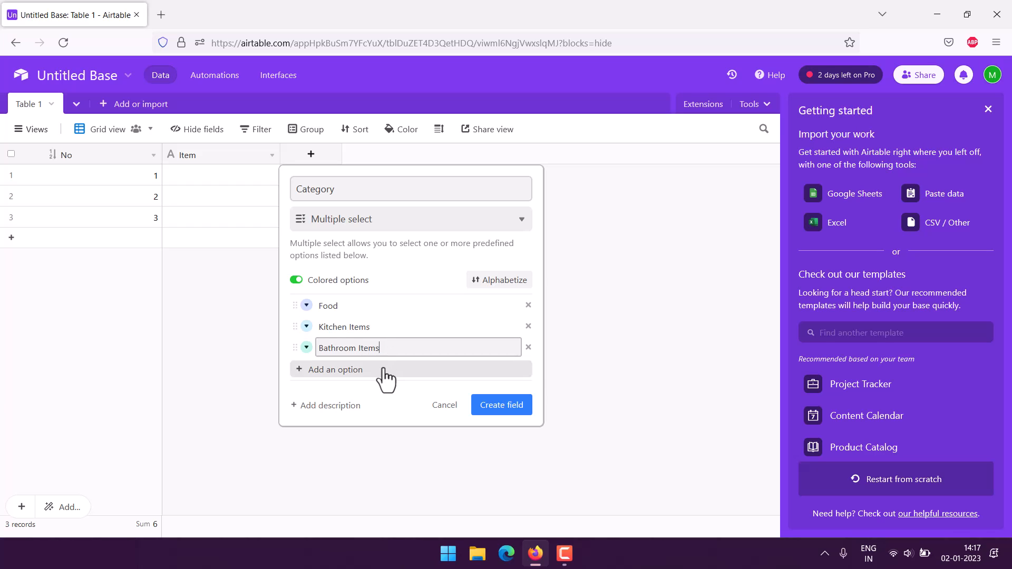
click(385, 370)
text(C)
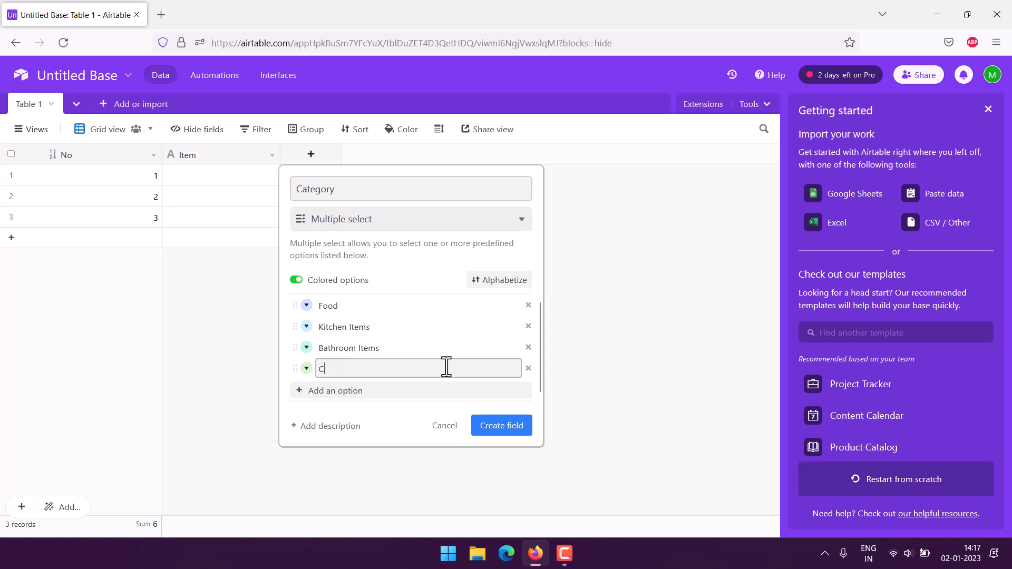
text(leann)
click(388, 392)
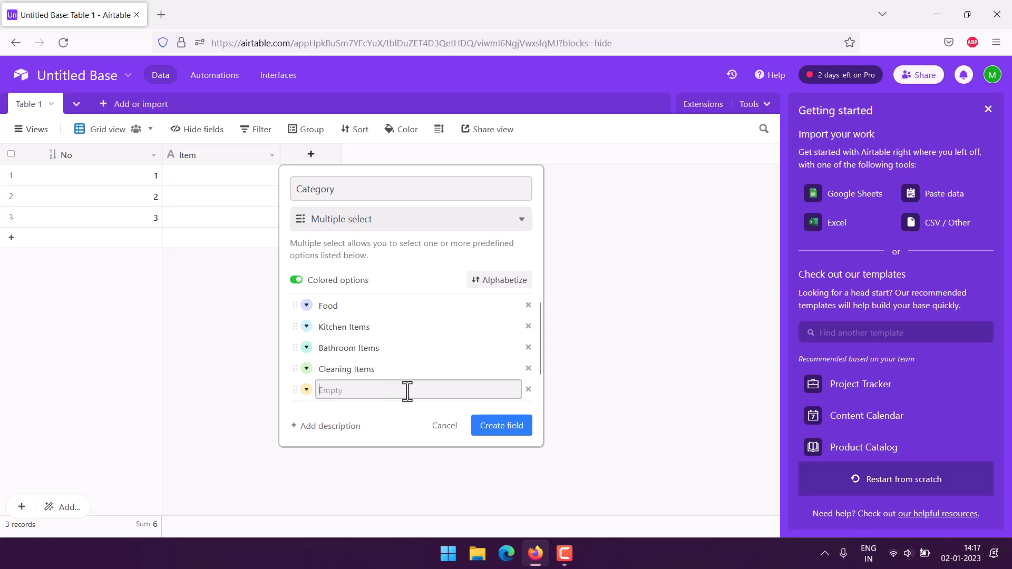
text(Misc)
click(503, 426)
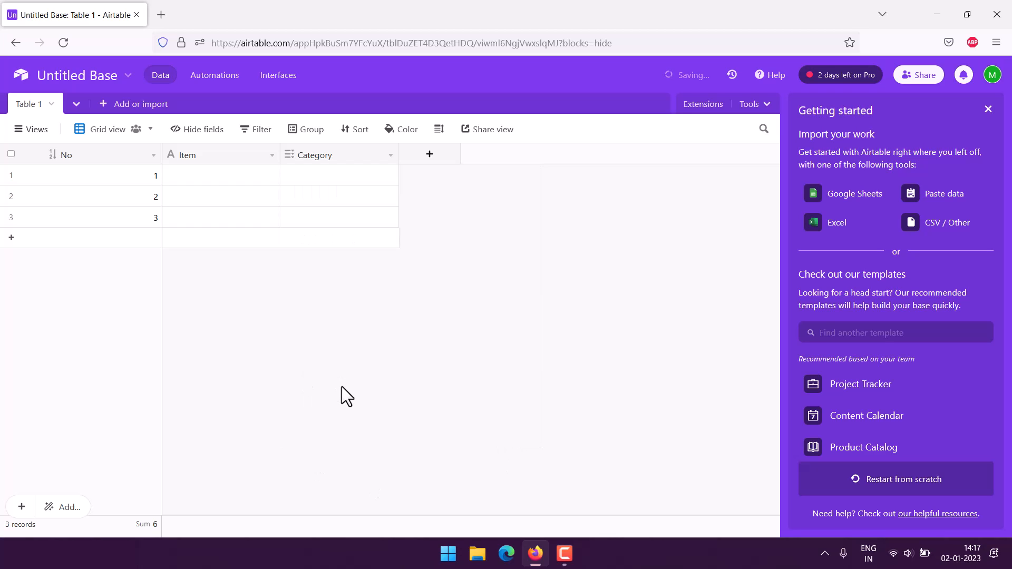
- Set up a new field named Price with the Number type
click(430, 156)
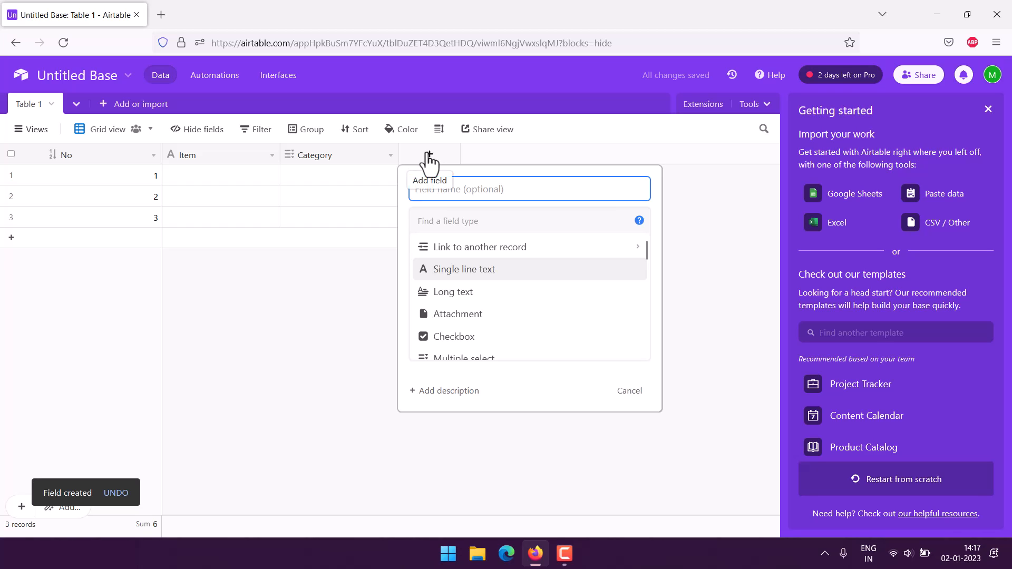
text(Price)
scroll(548, 314, down, 5)
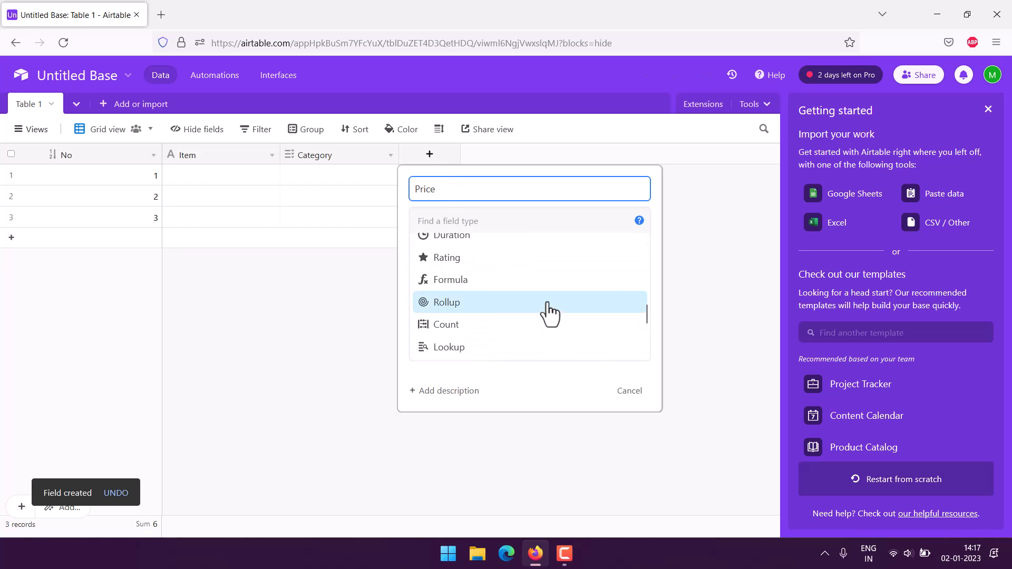
scroll(514, 287, down, 2)
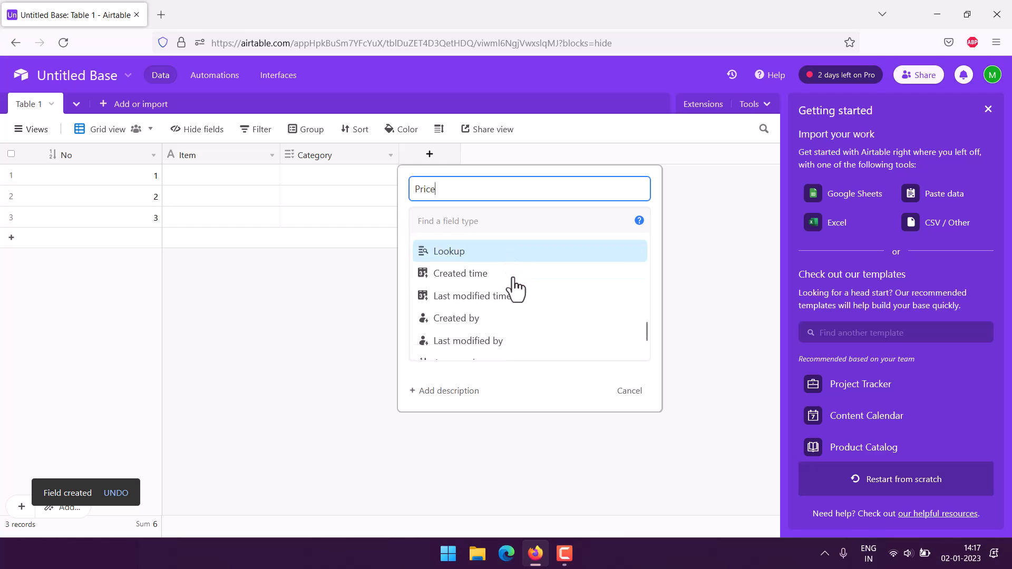
scroll(514, 287, down, 1)
scroll(514, 287, up, 5)
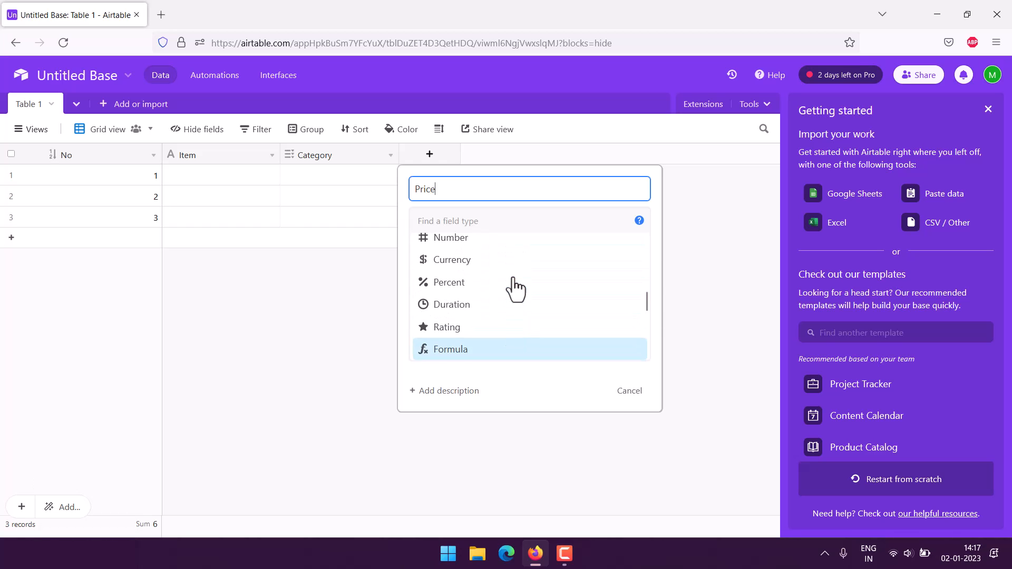
click(452, 238)
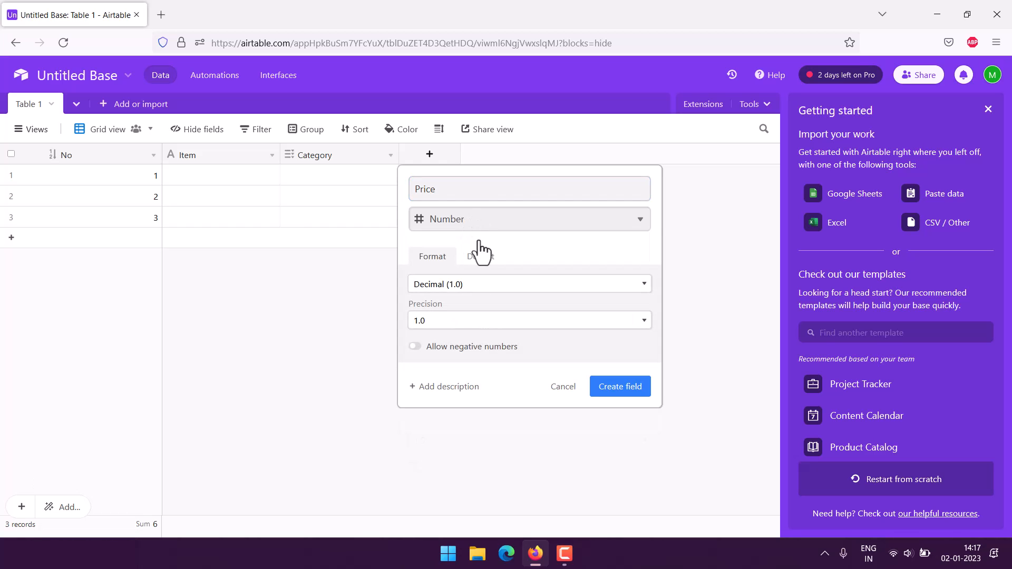
- Give the Price field the Decimal format with a precision of 1.000 and create it
click(464, 284)
click(451, 304)
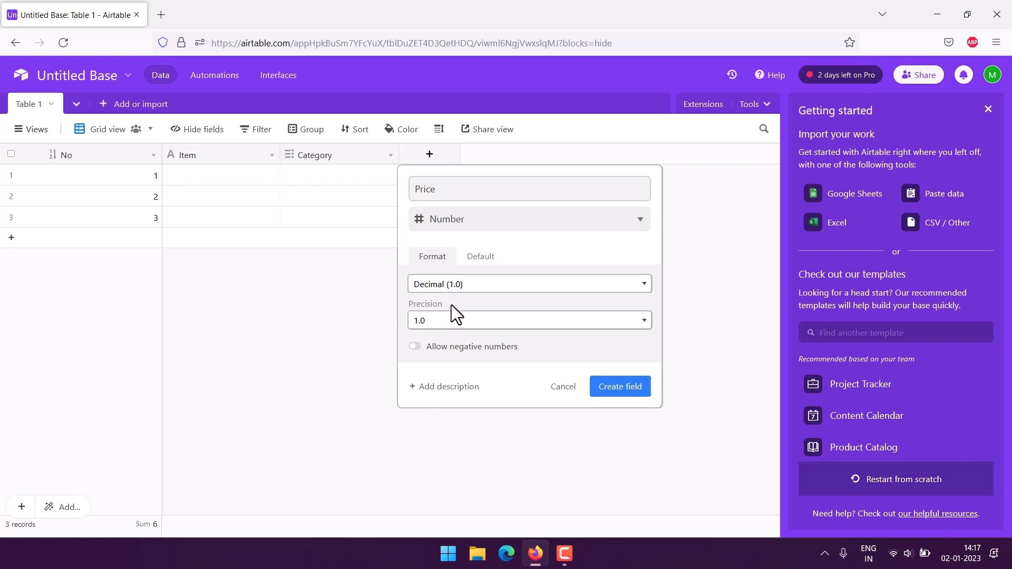
click(437, 322)
click(429, 373)
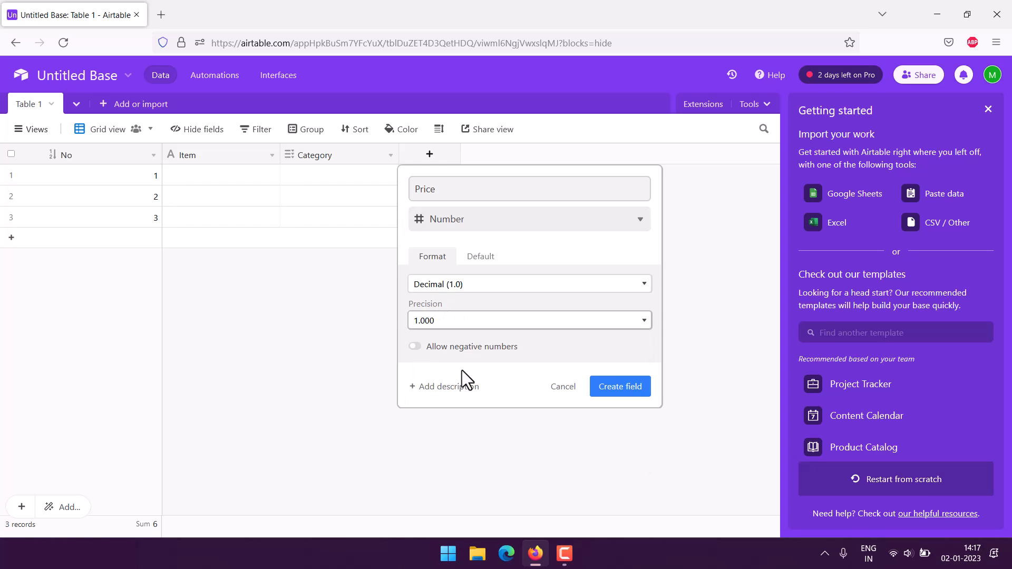
click(636, 392)
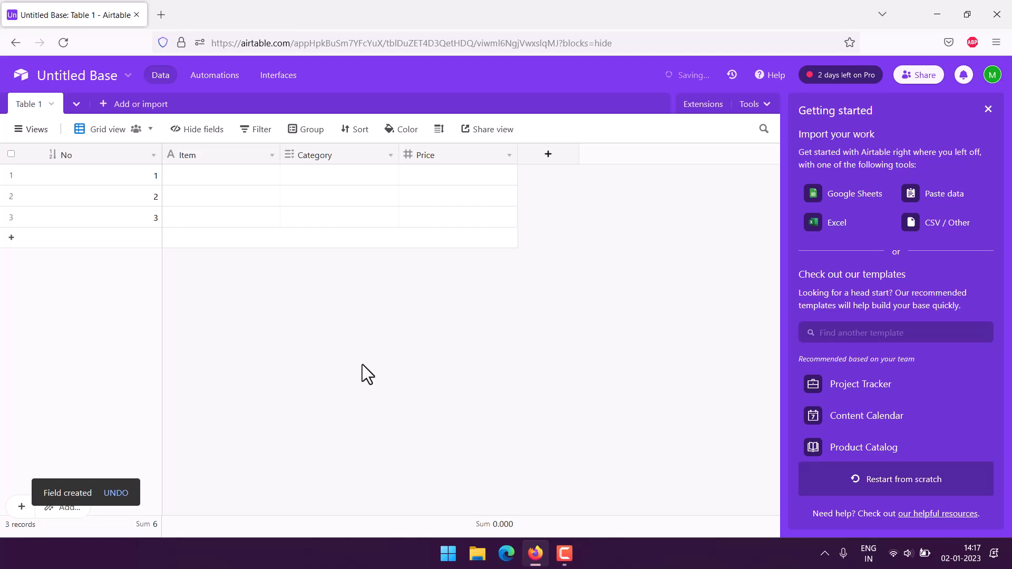
- Create a field named Unit with the Number type and the Integer format
click(547, 156)
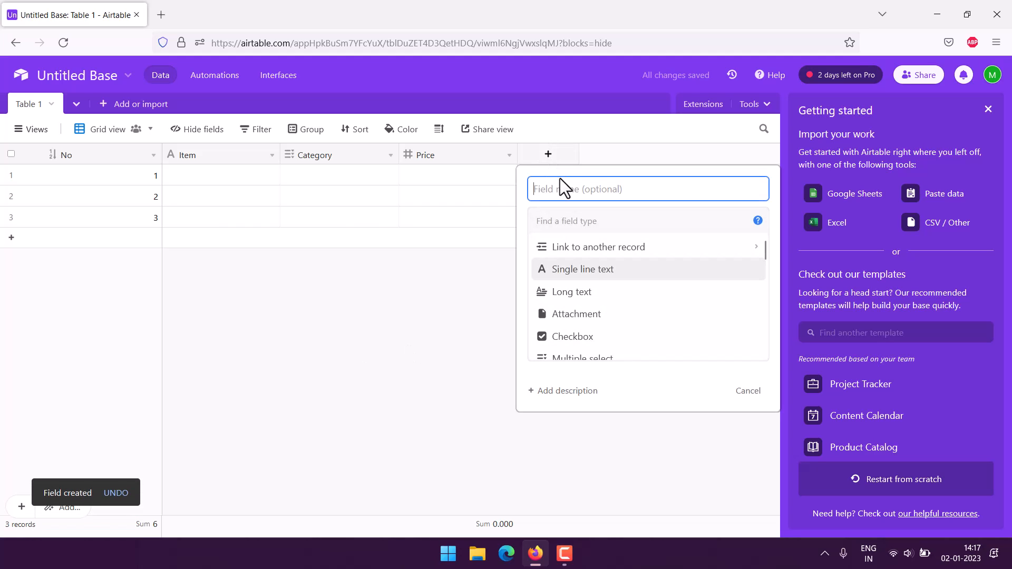
text(Unit)
scroll(606, 284, down, 2)
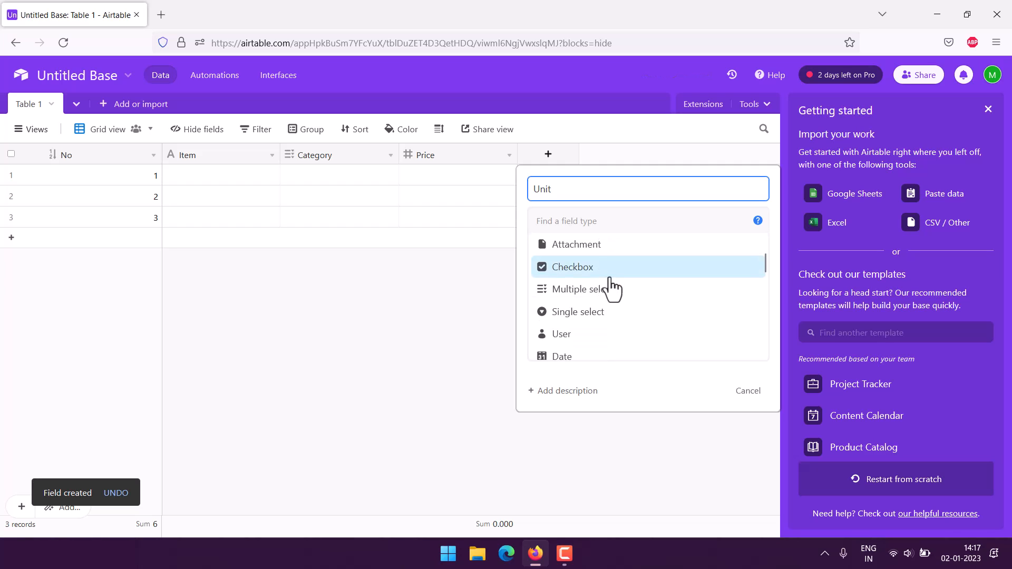
scroll(653, 306, down, 1)
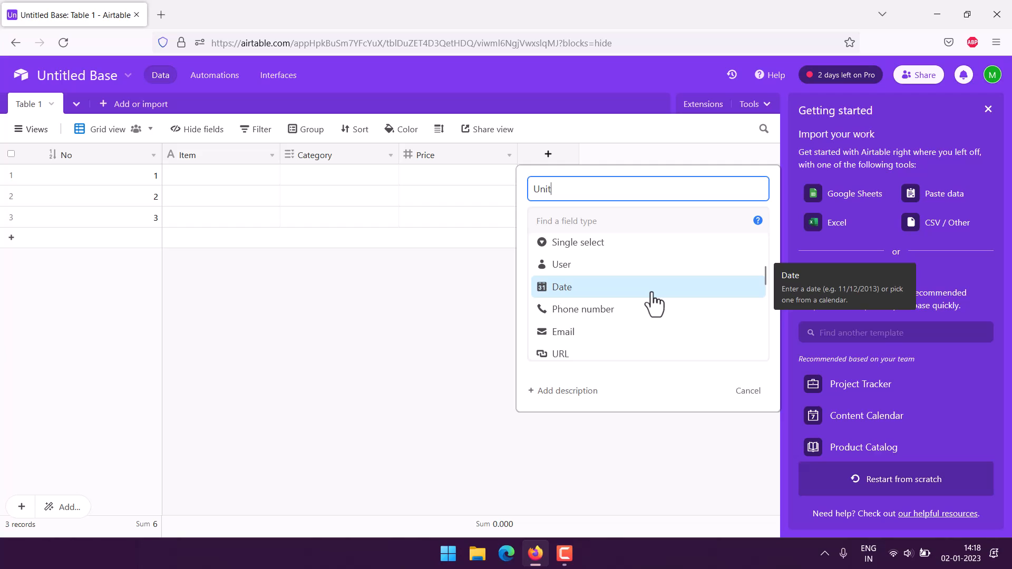
scroll(654, 303, down, 1)
click(576, 308)
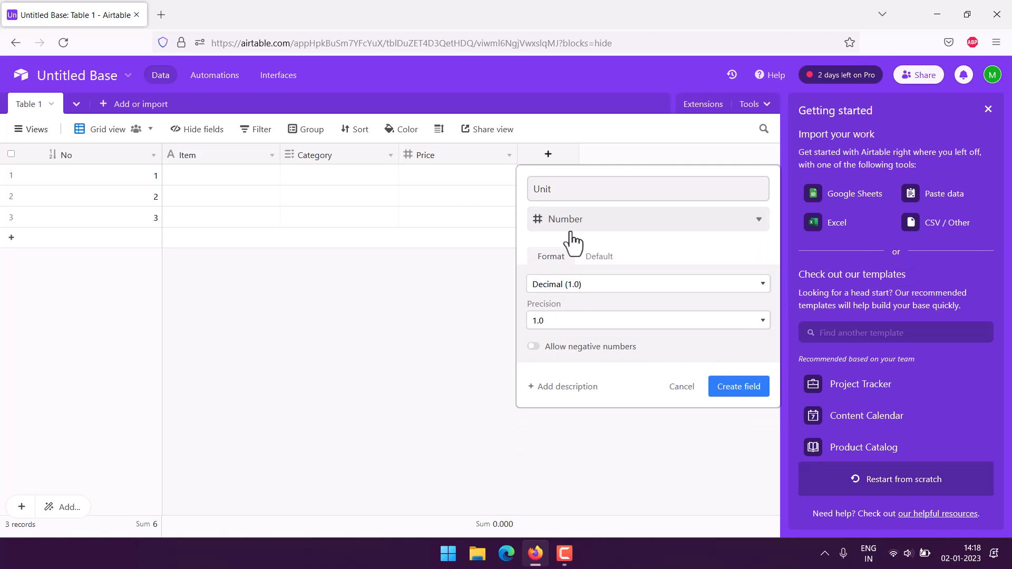
click(573, 287)
click(565, 321)
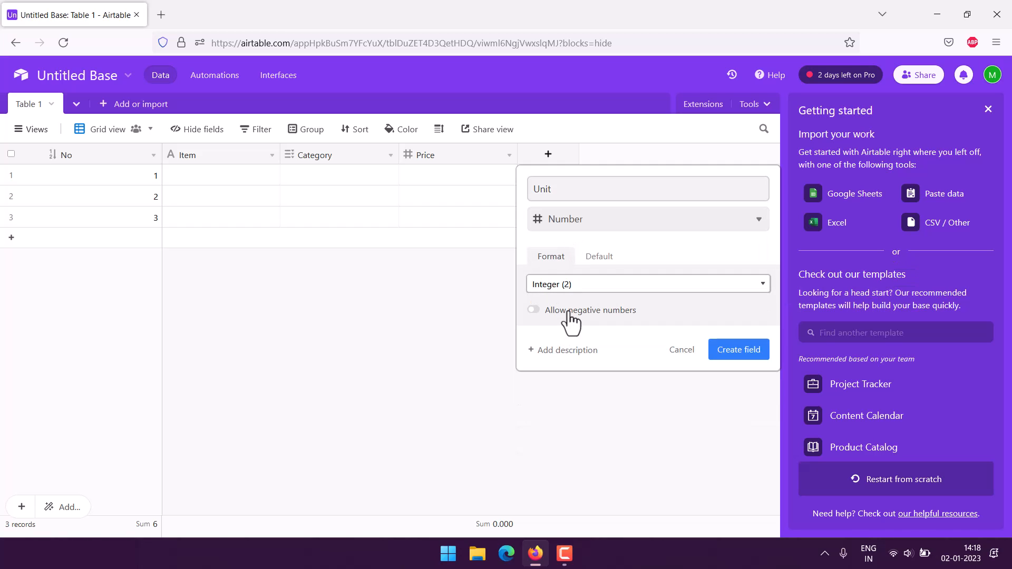
click(737, 351)
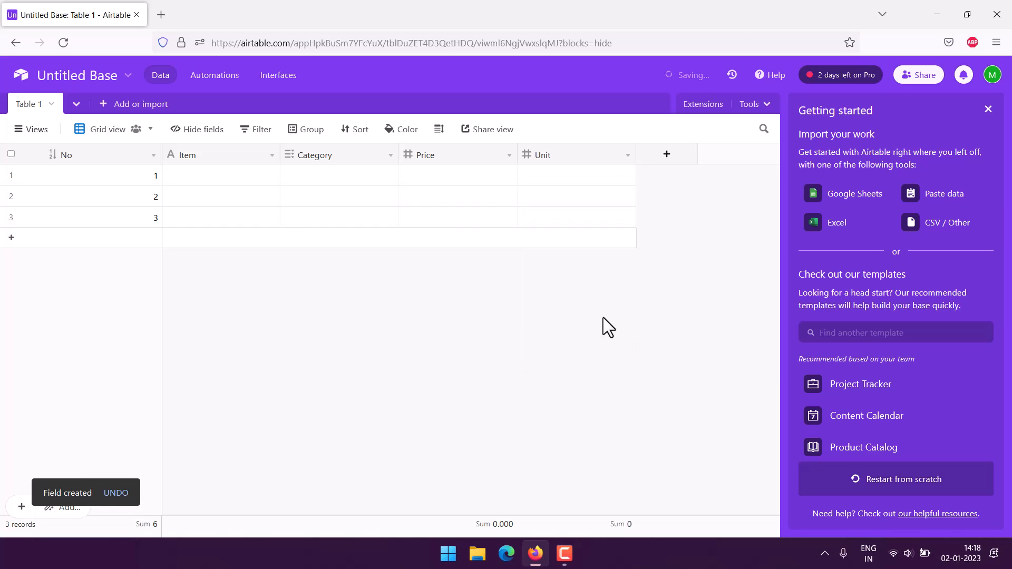
- Create a Date field with the Friendly date format, time included and the 24 hour time format
click(675, 154)
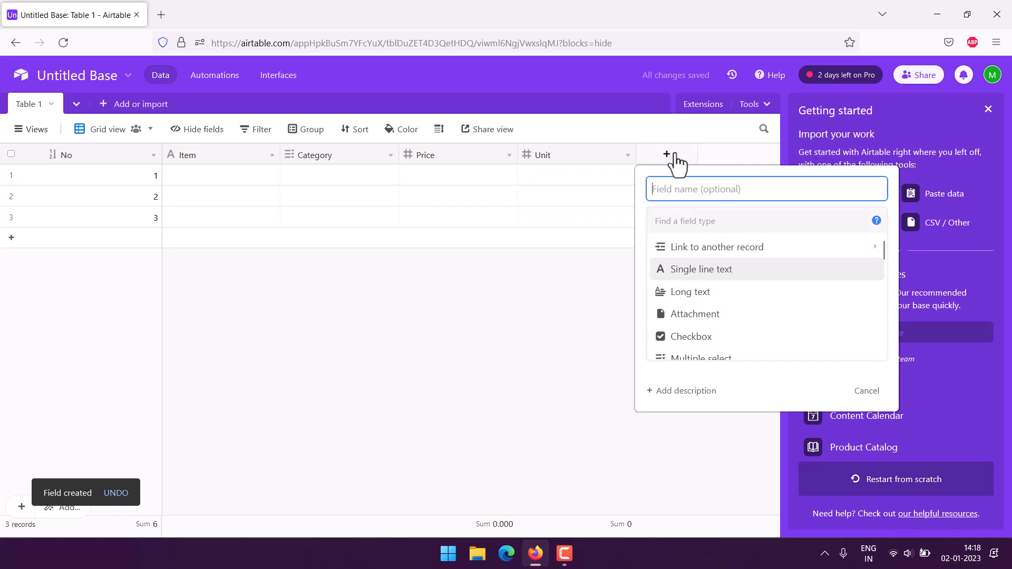
scroll(767, 296, down, 2)
scroll(767, 300, down, 2)
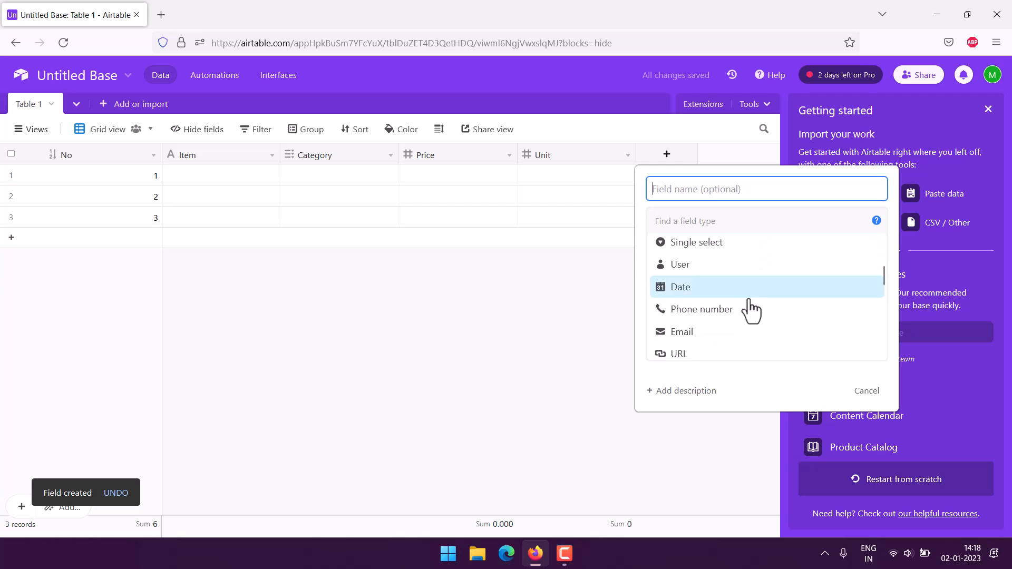
click(688, 289)
click(694, 281)
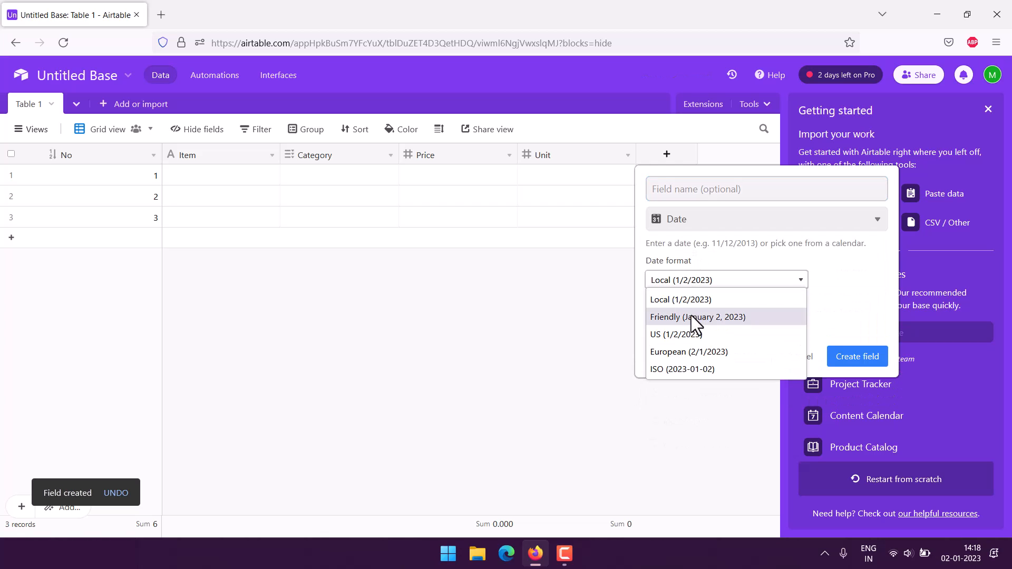
click(691, 317)
click(685, 306)
click(728, 345)
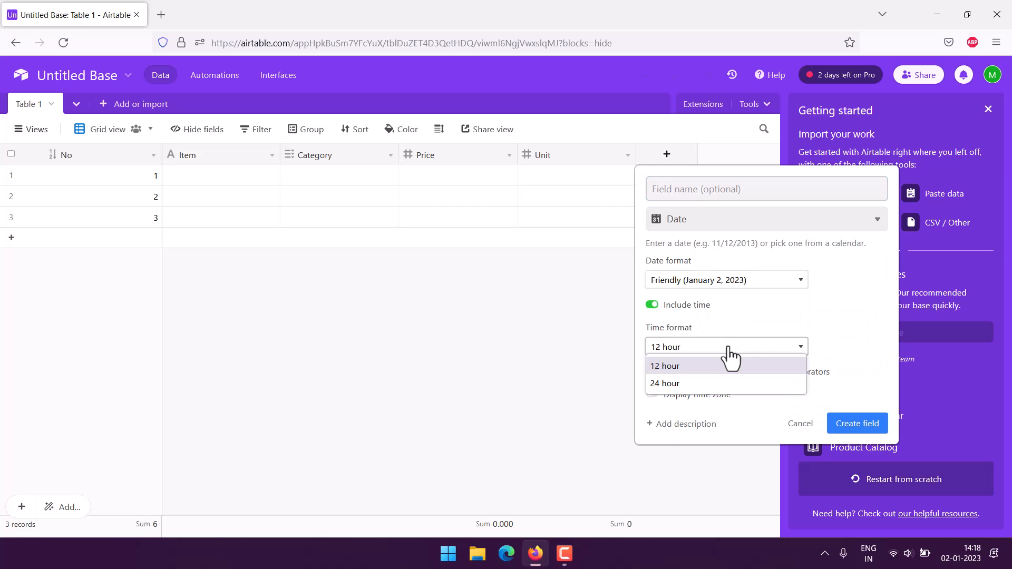
click(694, 381)
click(871, 416)
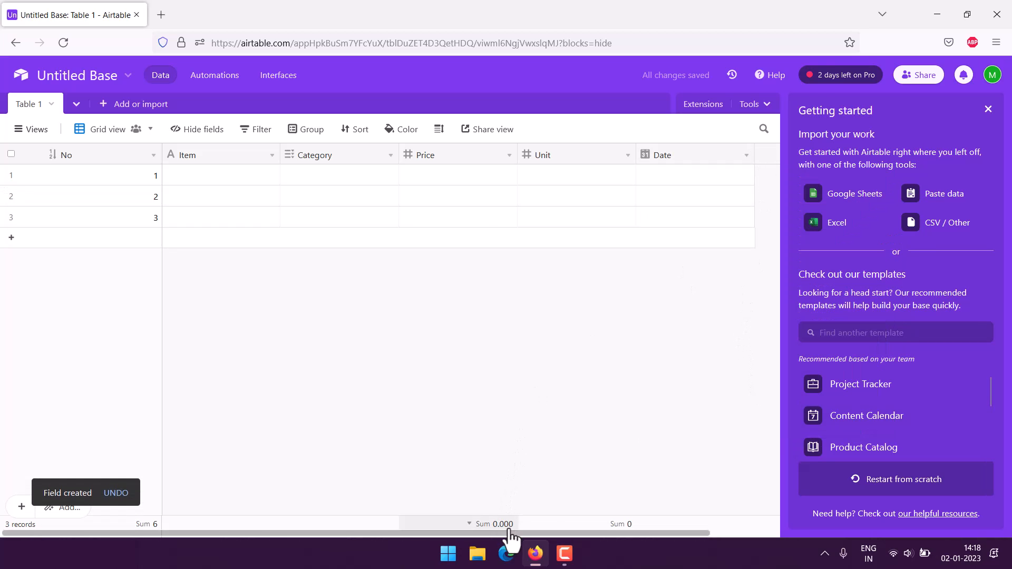
- Add a field named Store with the Single line text type after the Date field
drag(507, 533, 649, 533)
click(711, 156)
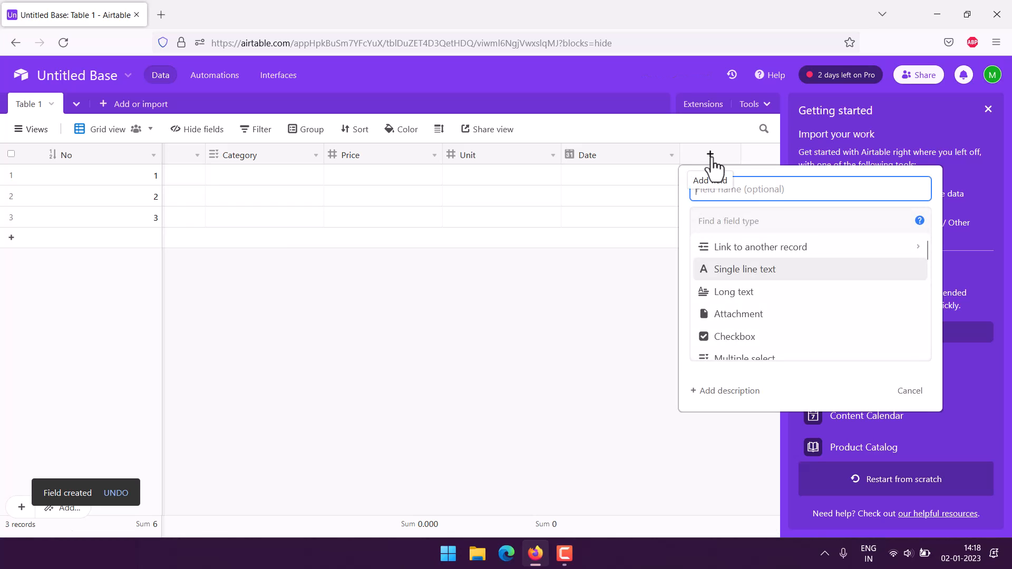
text(Stor)
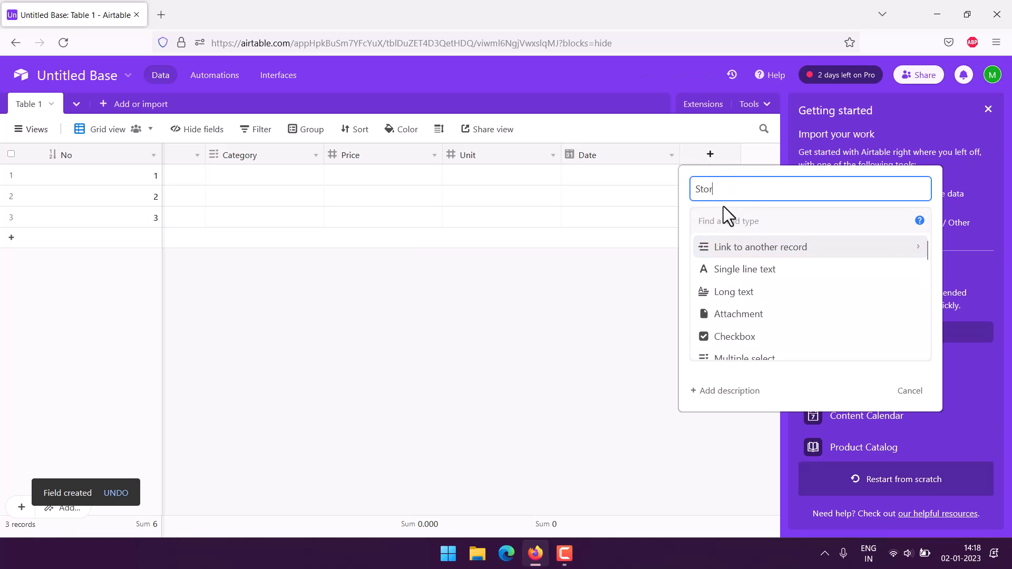
text(e)
click(748, 269)
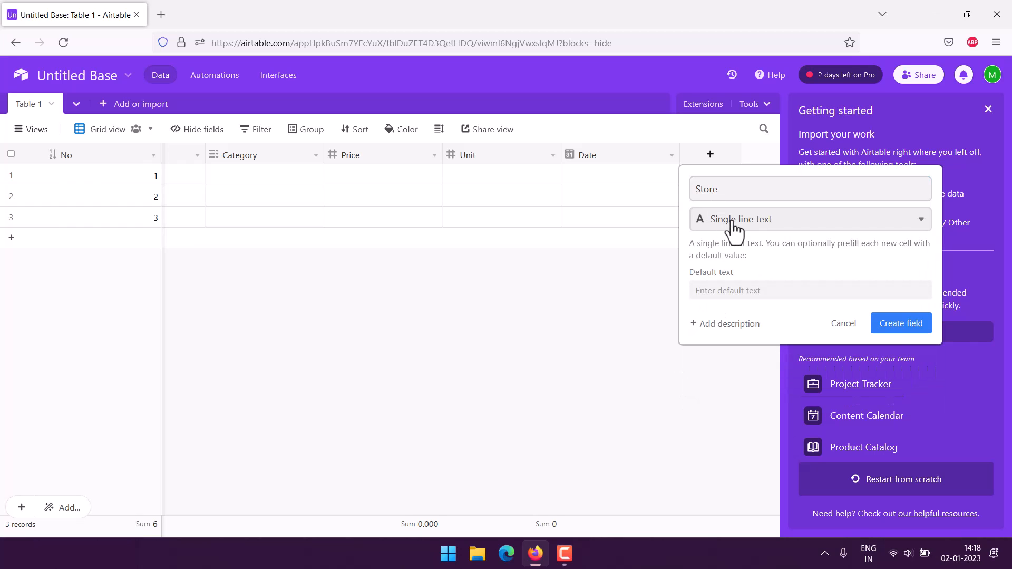
click(891, 328)
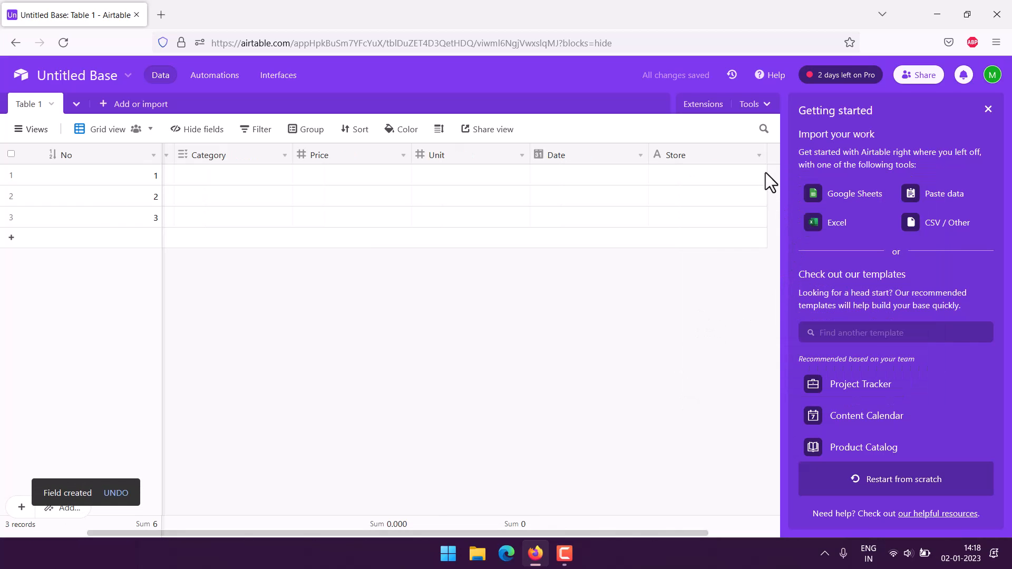
- Add a field named Notes with the Single line text type after the Store field
click(758, 156)
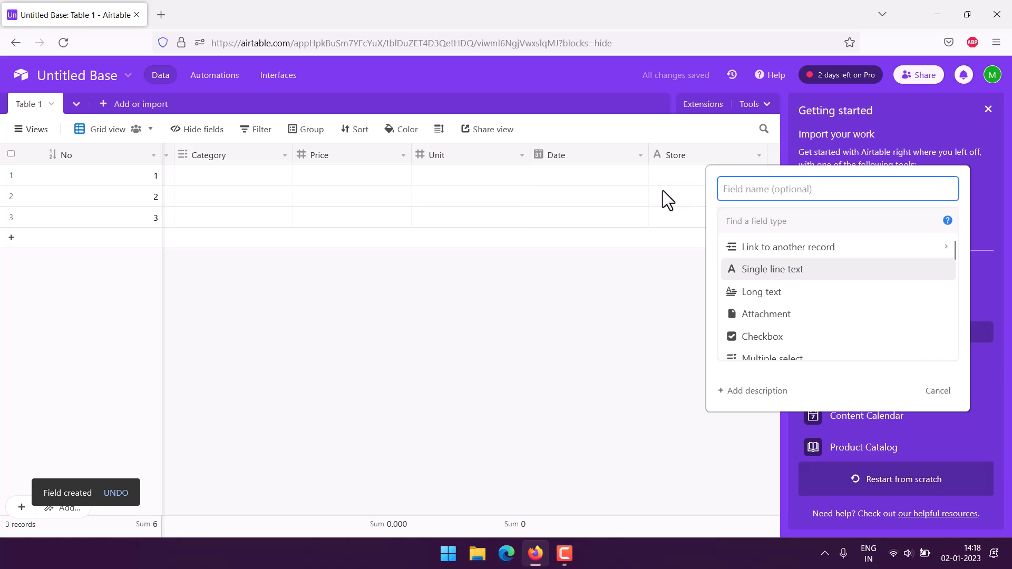
text(Notes)
click(778, 270)
click(926, 327)
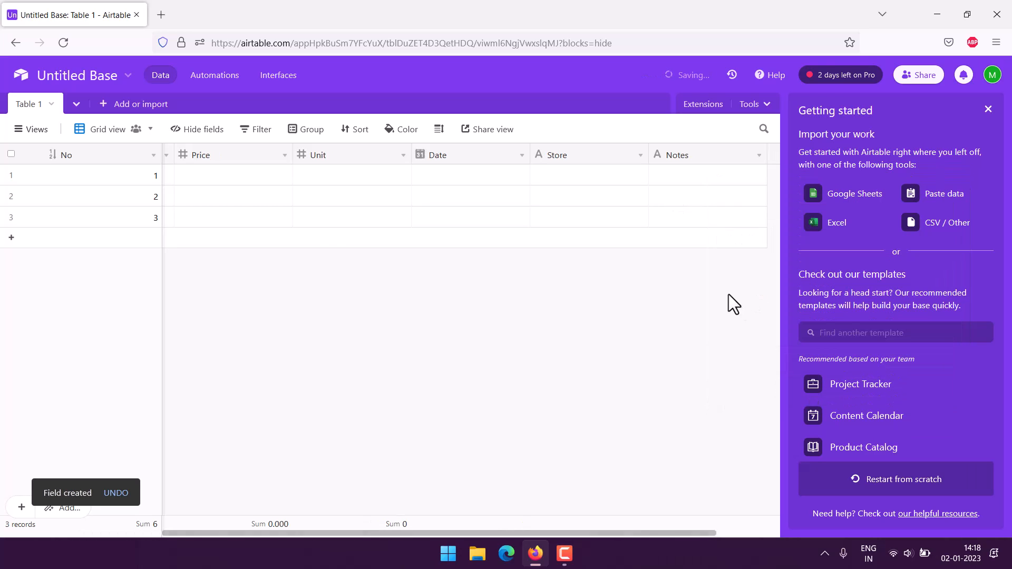
- Enter Cleaner Powder as the item of the first record
drag(193, 533, 40, 526)
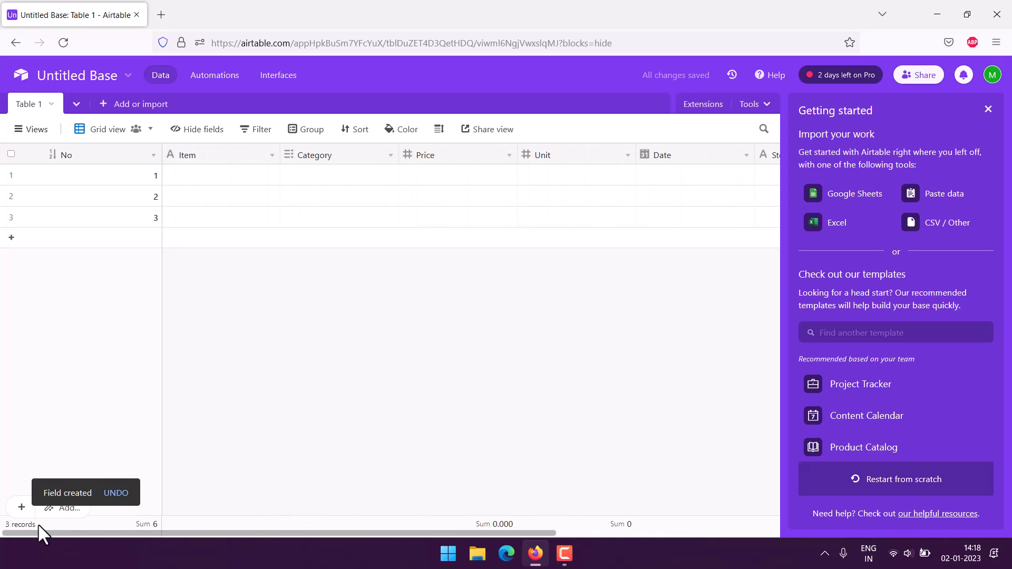
click(211, 175)
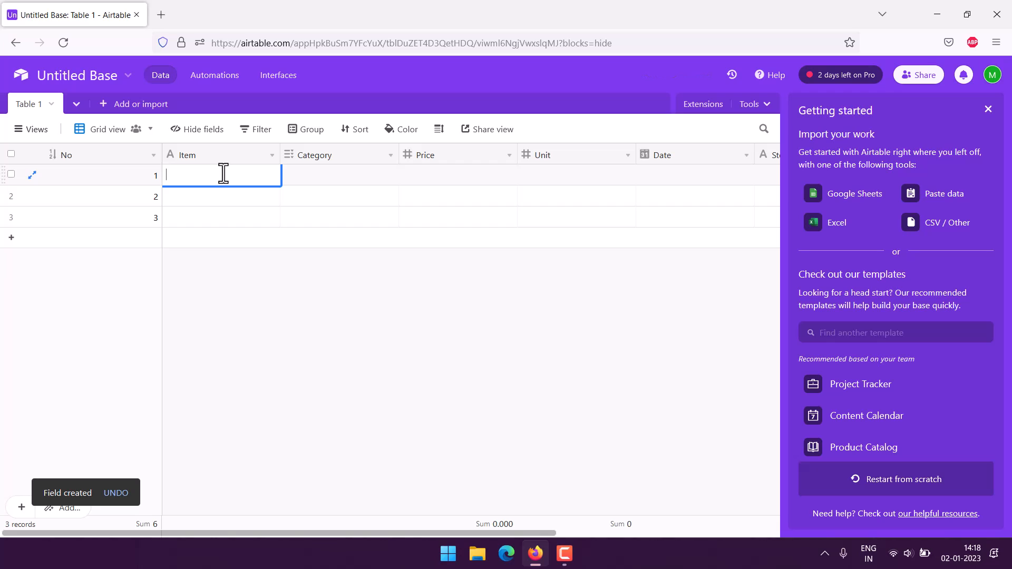
text(Cl)
text(eaning)
key(BackSpace)
key(BackSpace)
key(BackSpace)
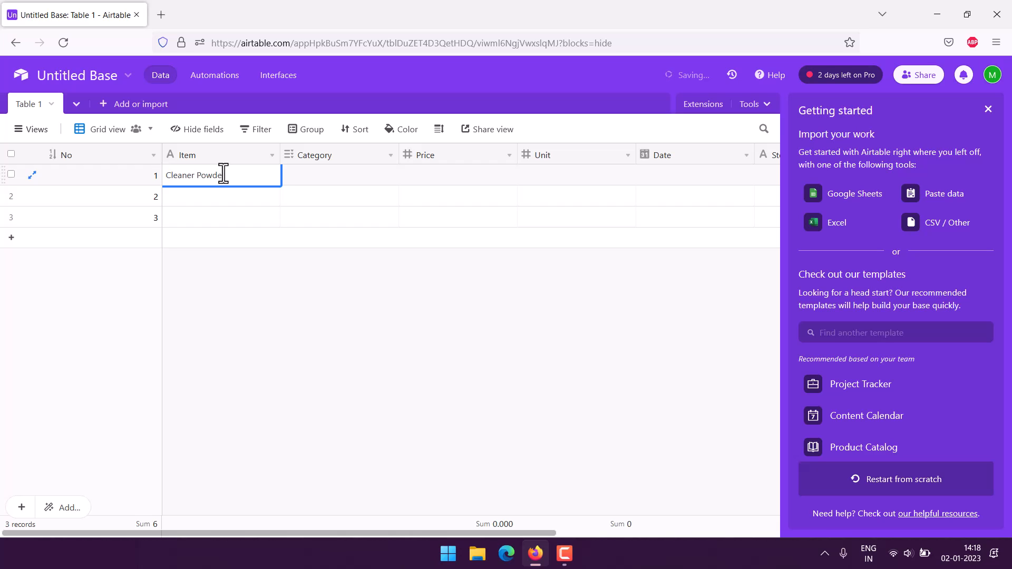
- Set the first record's category to Kitchen Items
click(371, 175)
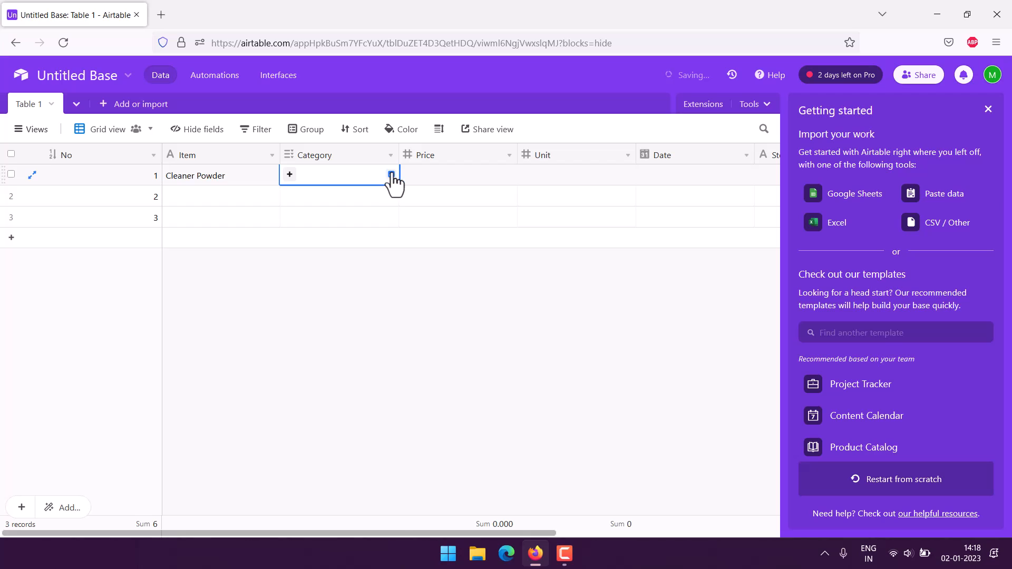
click(389, 175)
click(440, 147)
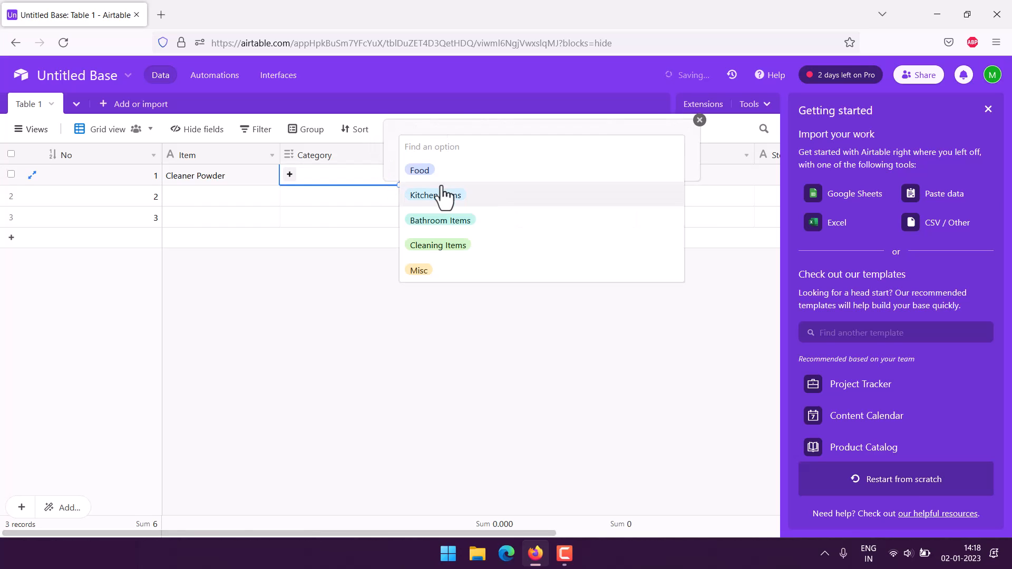
click(440, 194)
click(390, 283)
- Enter a price of 8.99 and a unit of 1 for the first record
click(432, 175)
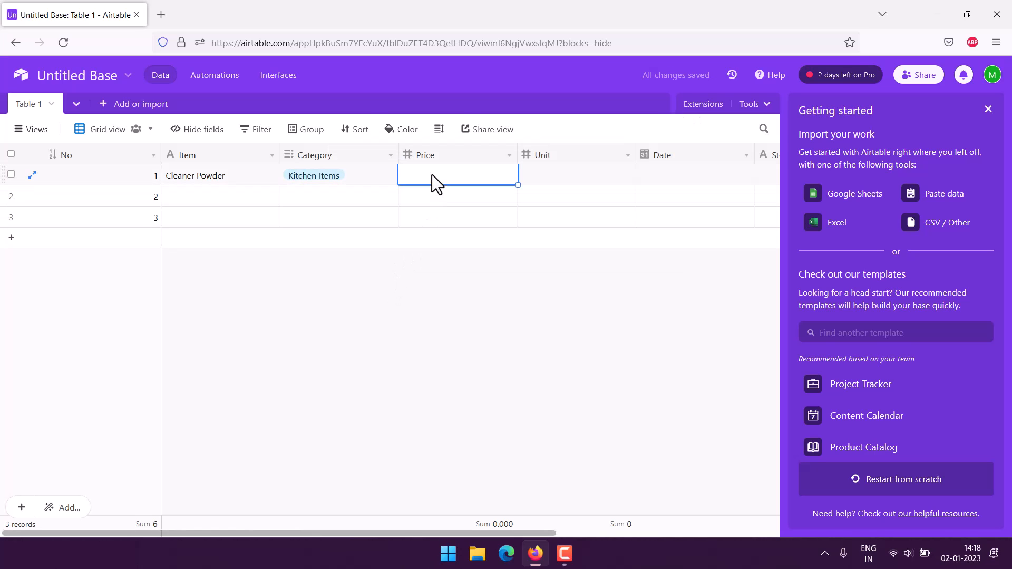
click(431, 175)
text(8.99)
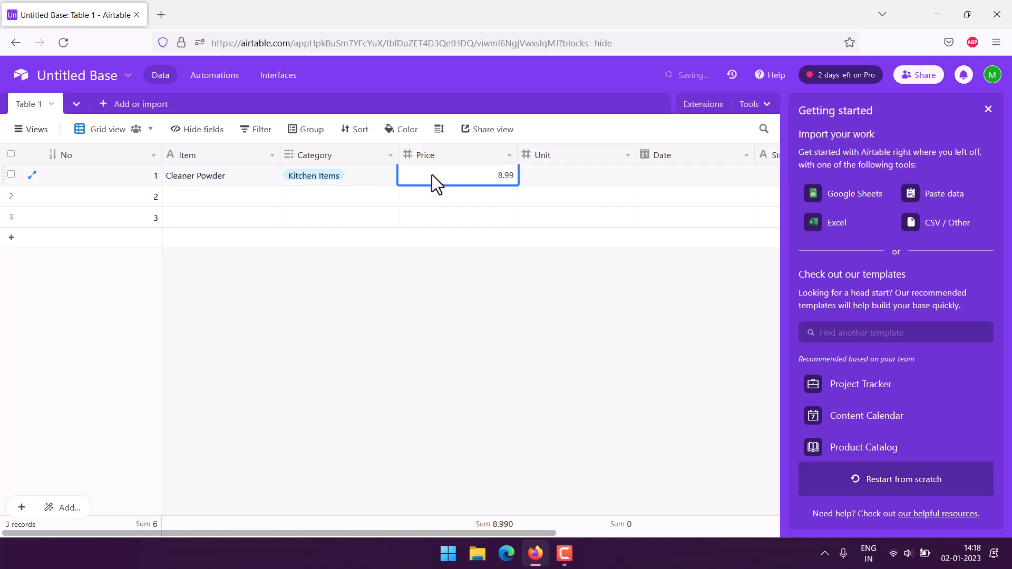
key(Tab)
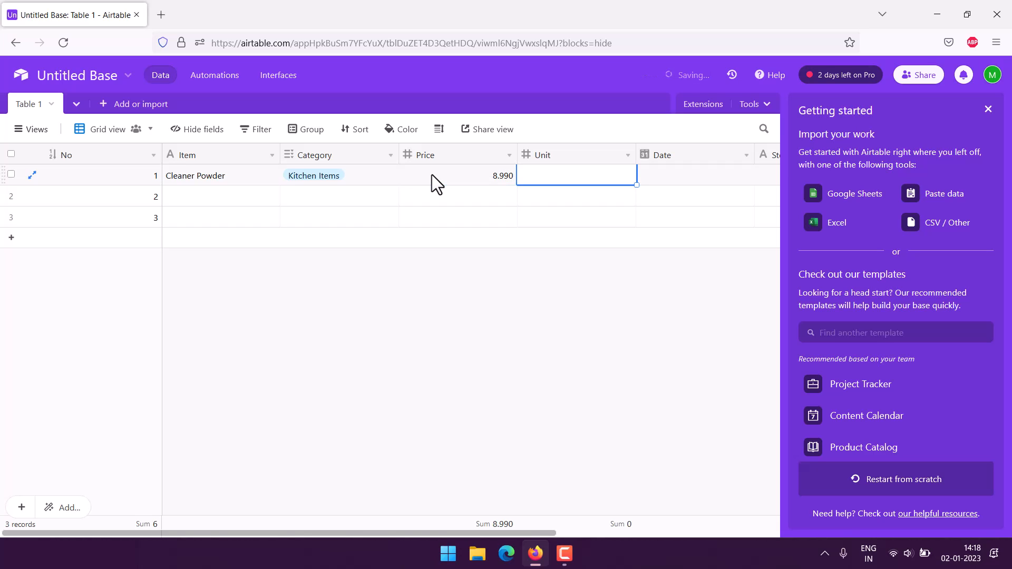
text(1)
key(Tab)
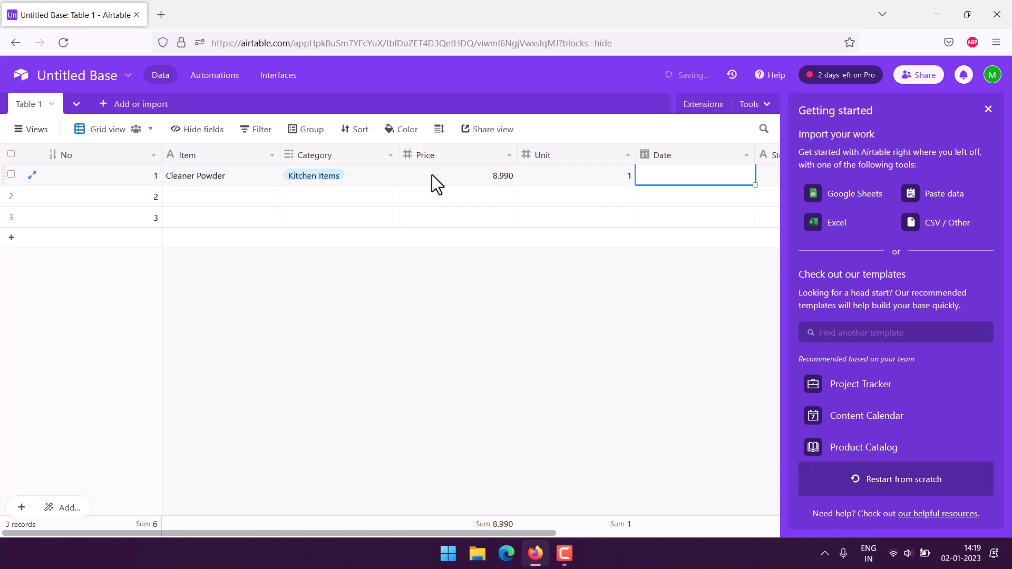
- Set the first record's date to January 2, 2023 and its store to JioMart
click(688, 175)
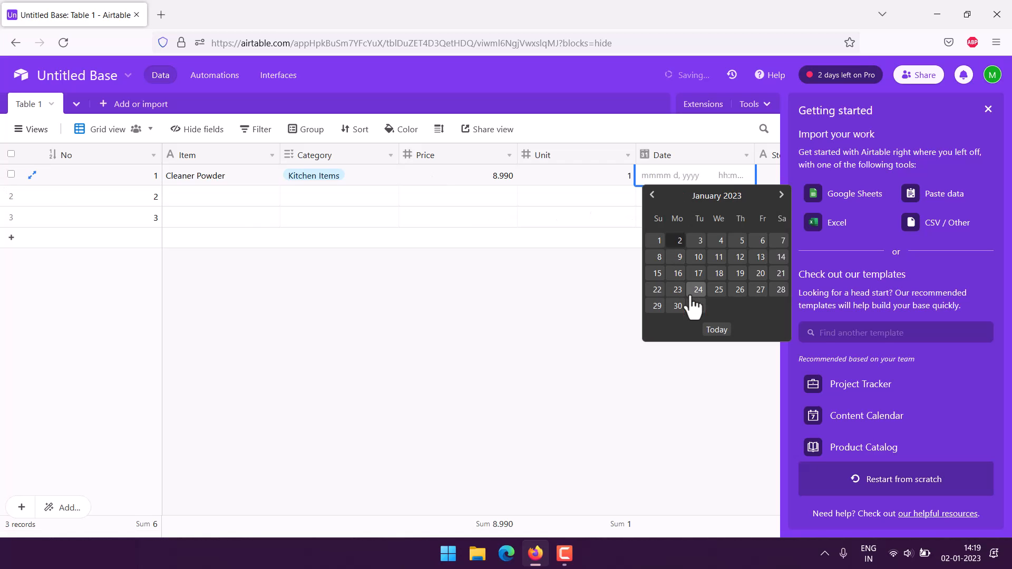
click(679, 241)
click(764, 175)
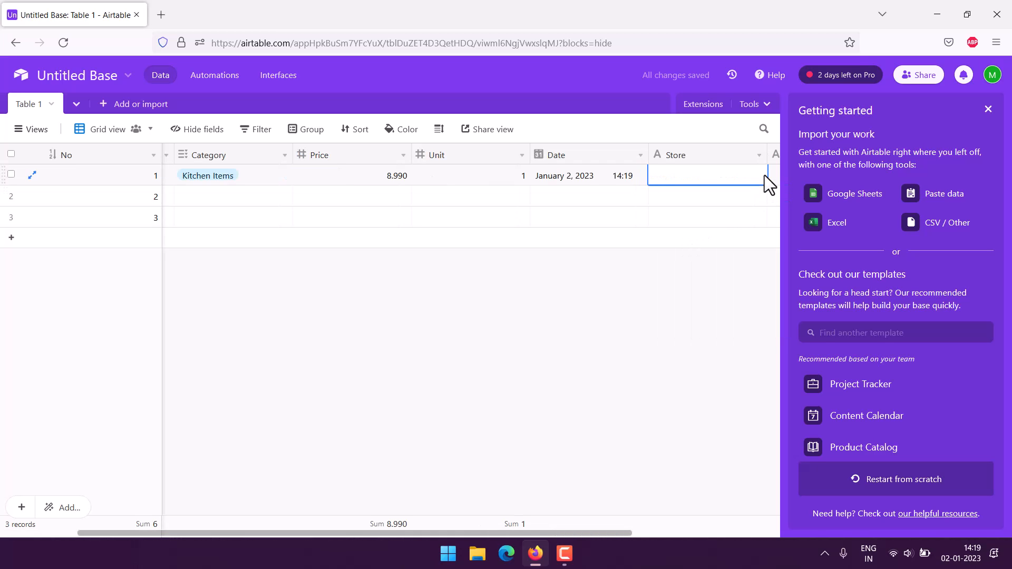
click(697, 176)
text(J)
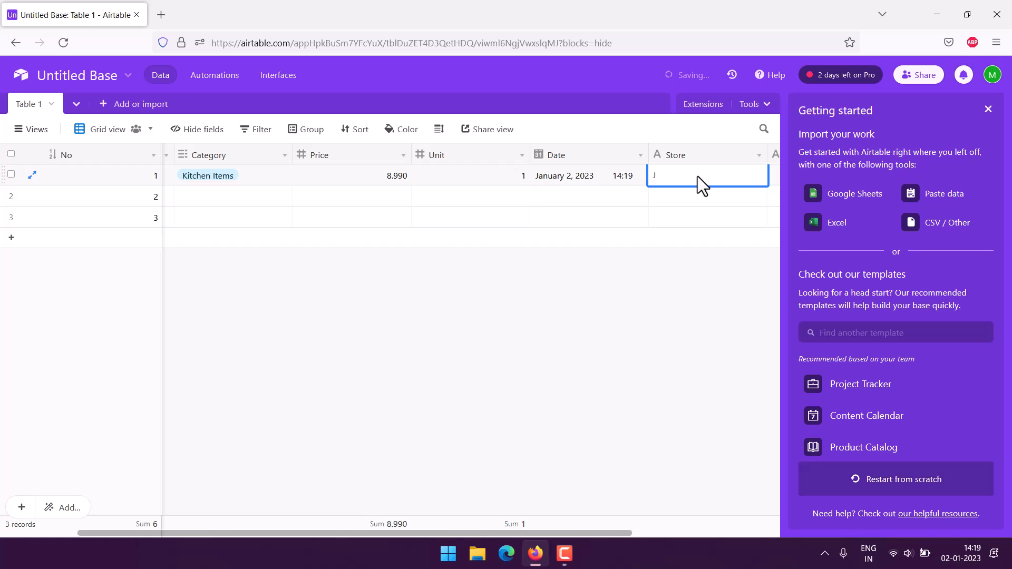
text(ioMart)
- Enter Morning Order in the Notes field of the first record
click(774, 178)
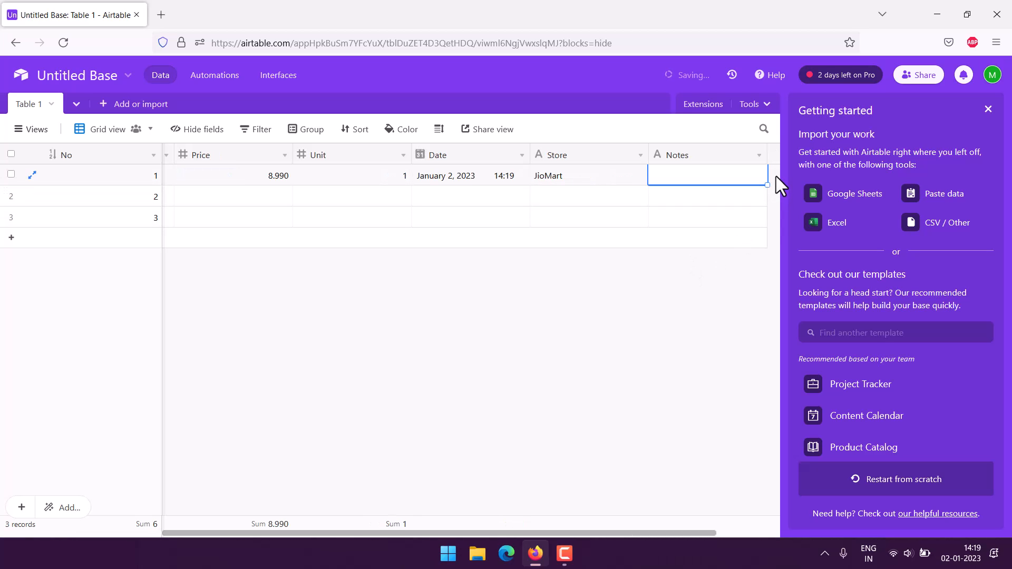
click(697, 176)
text(Morning Order)
click(528, 317)
- Narrow the No column to roughly half its width
drag(284, 533, 79, 521)
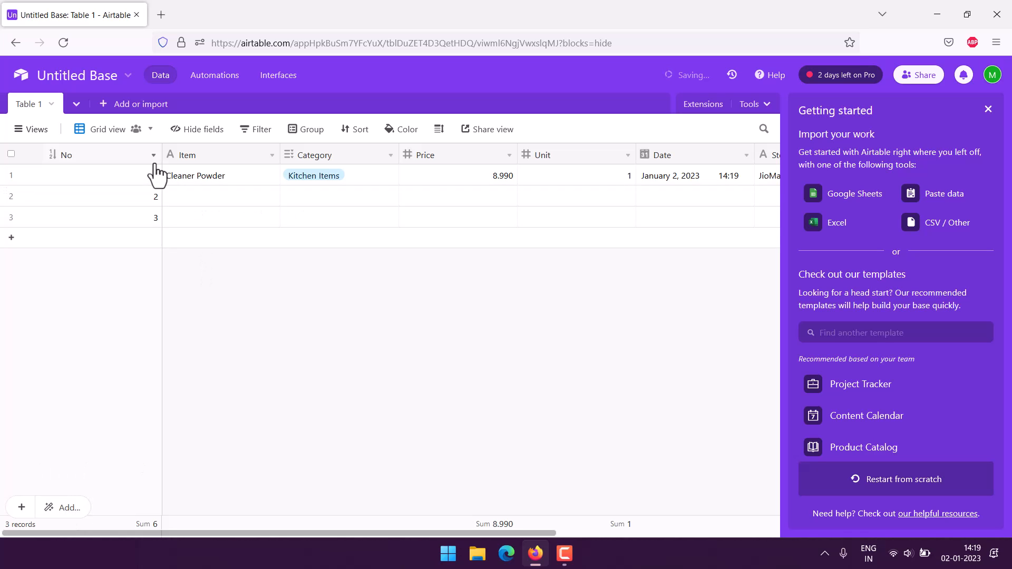
drag(162, 155, 87, 155)
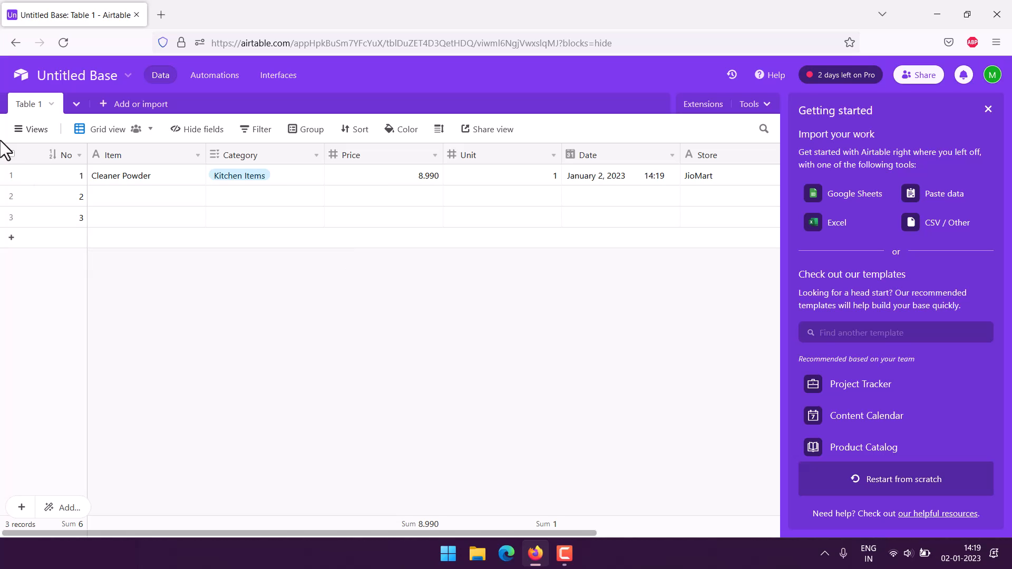
- Create a personal form view of the table named Grocery Price/Budget Tracker
click(21, 129)
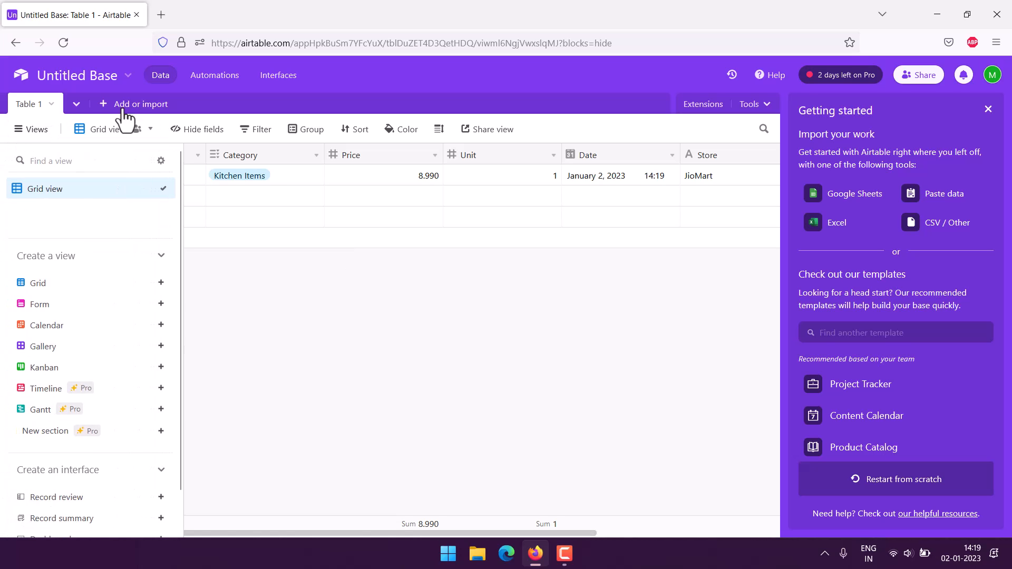
click(20, 131)
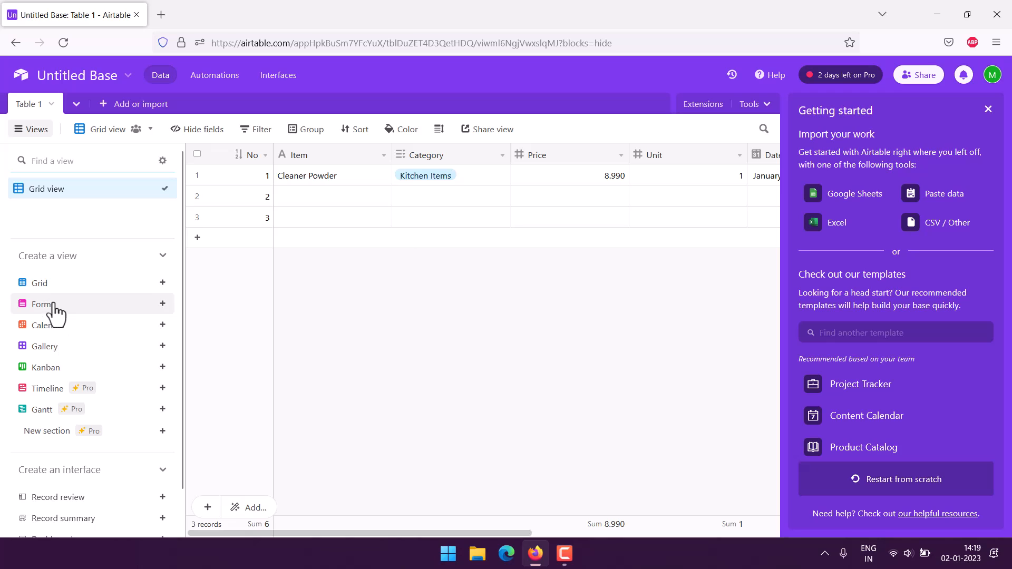
click(163, 304)
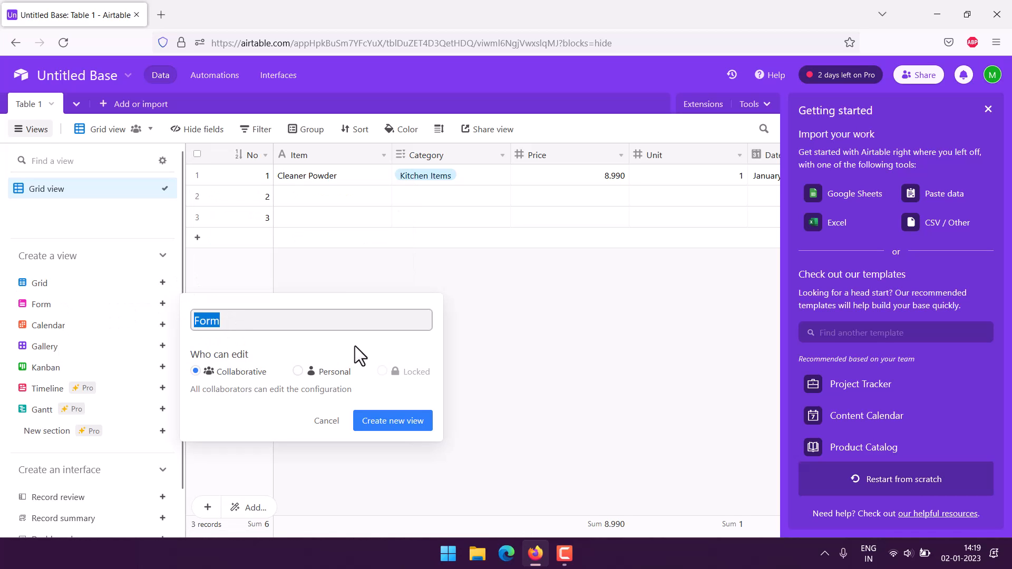
text(Grocery Price)
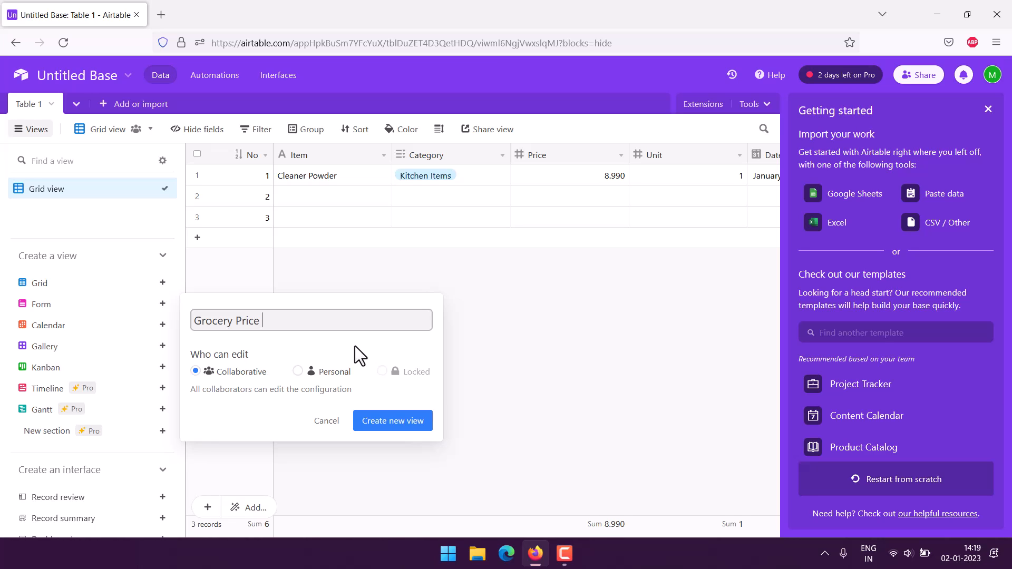
text( Tr)
key(BackSpace)
key(BackSpace)
text(//Budget Tracker)
click(298, 371)
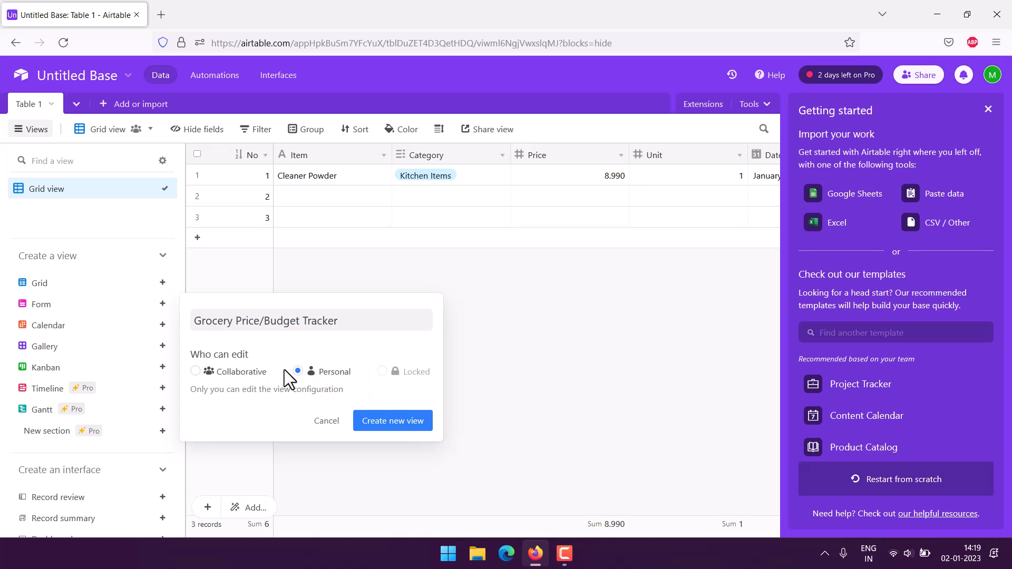
click(405, 424)
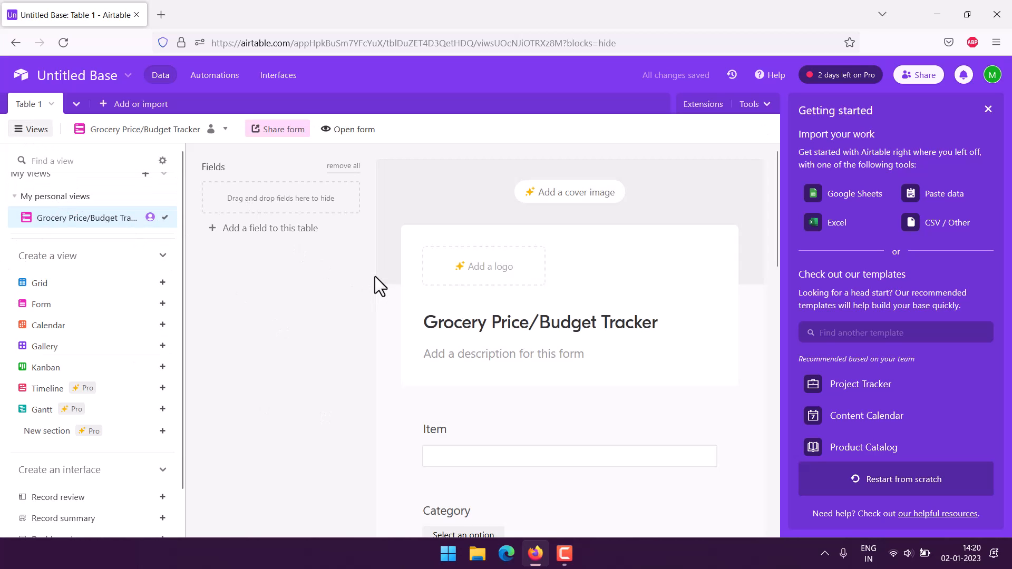
- Look through the new form's fields down to the submit area, and open the live form
scroll(375, 276, down, 3)
scroll(373, 274, down, 12)
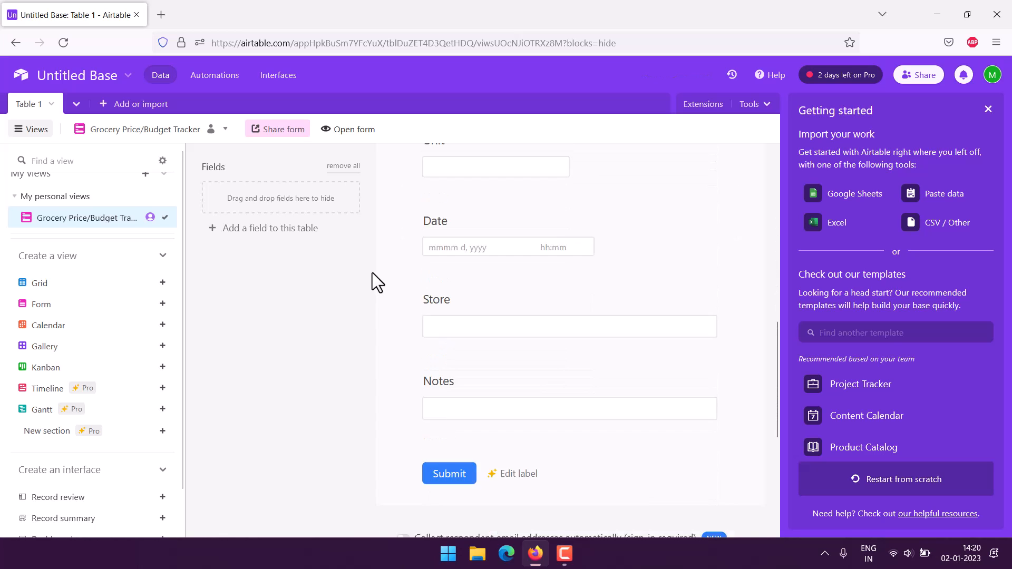
scroll(372, 271, up, 15)
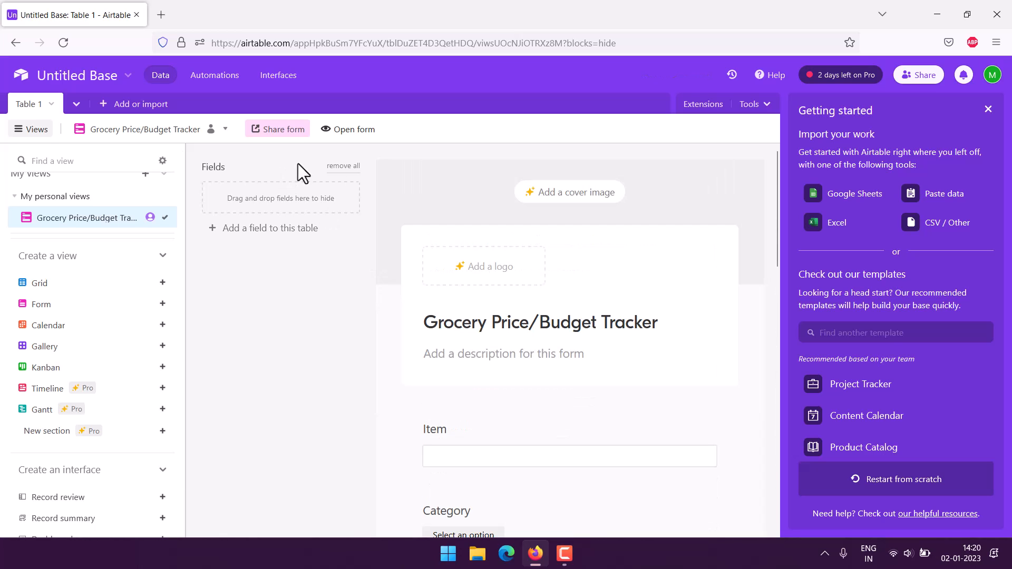
click(351, 132)
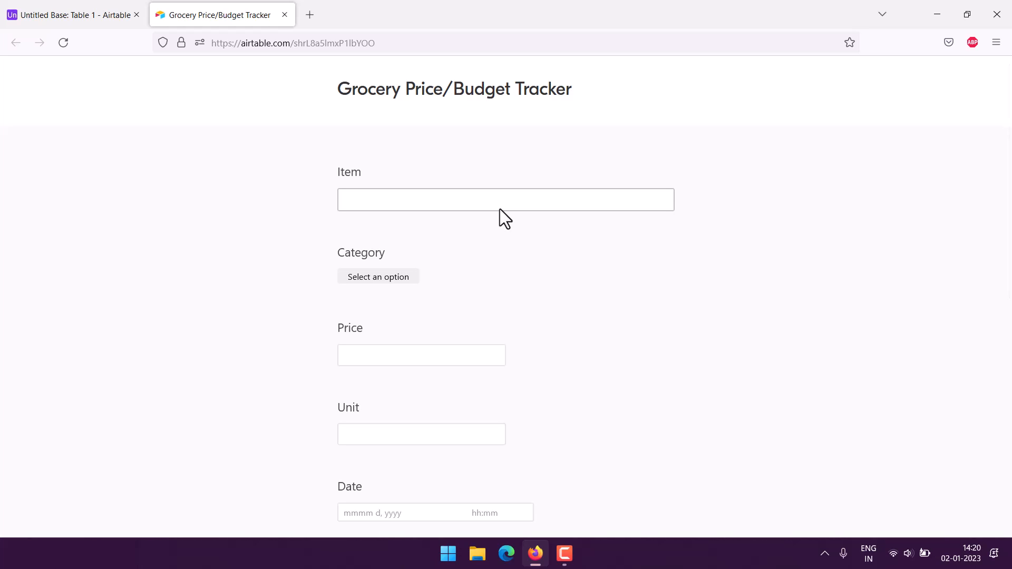
- Enter Water Filter Cleaner as the item in the form and choose Cleaning Items as its category
click(493, 192)
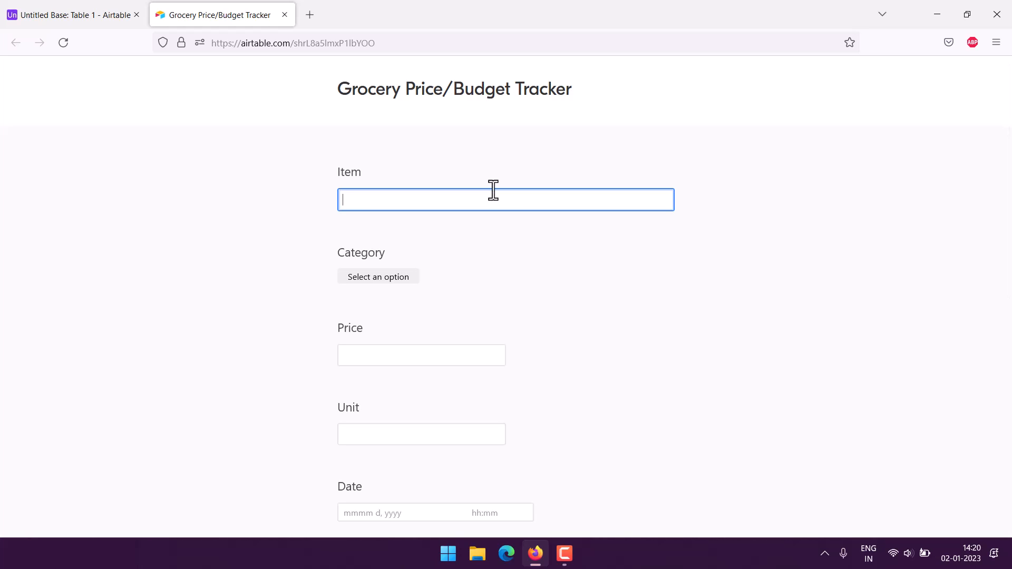
text(Water Filter Cleaner)
click(398, 278)
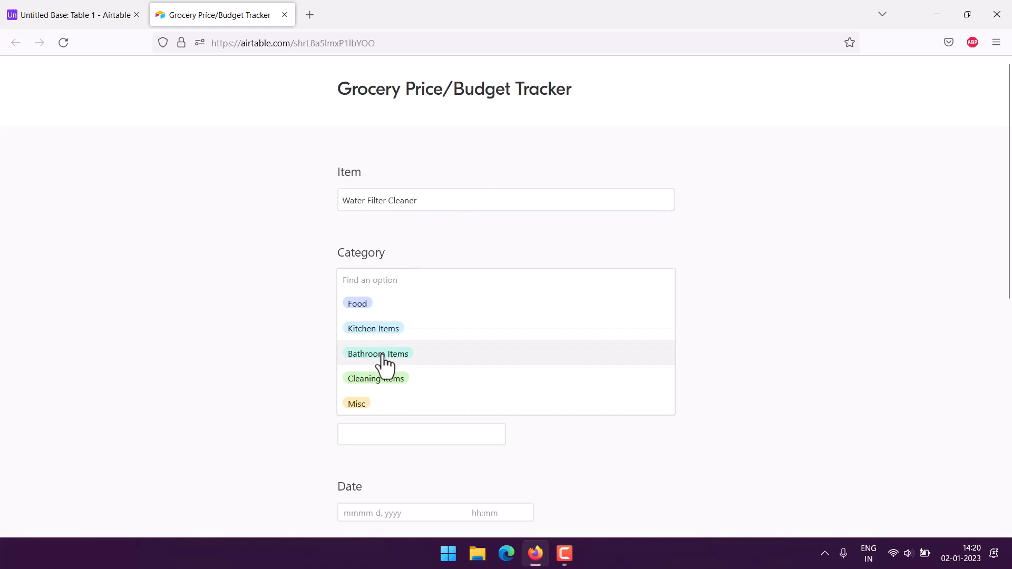
click(375, 381)
- Enter a price of 19.99 and a unit of 1 in the form
scroll(295, 324, down, 3)
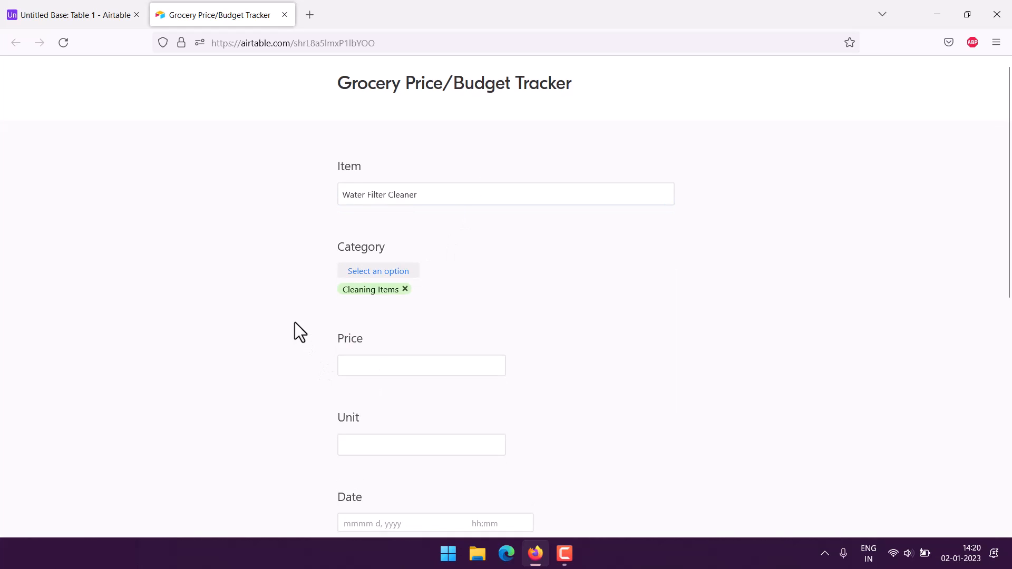
click(353, 231)
text(19)
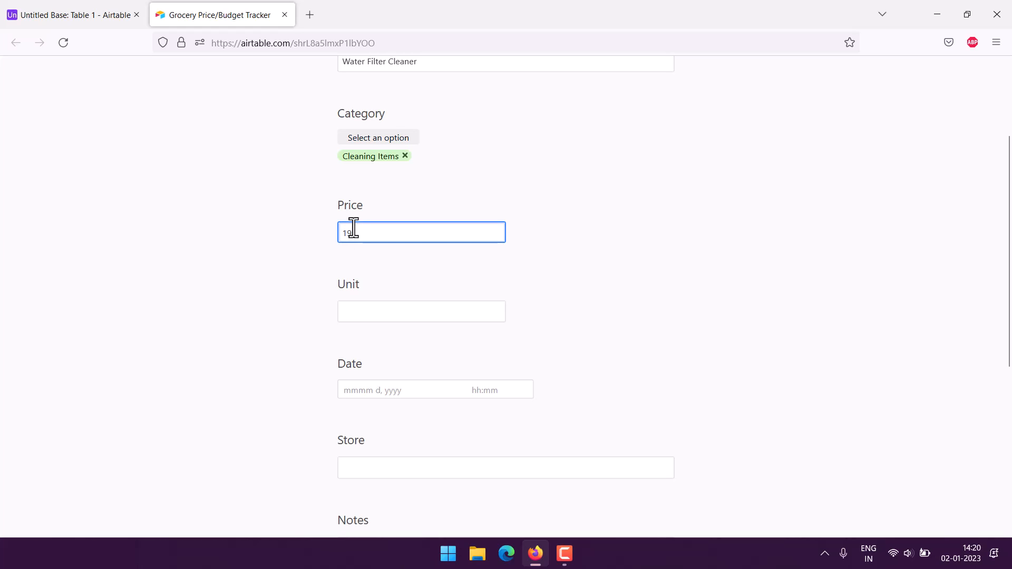
text(.99)
click(393, 312)
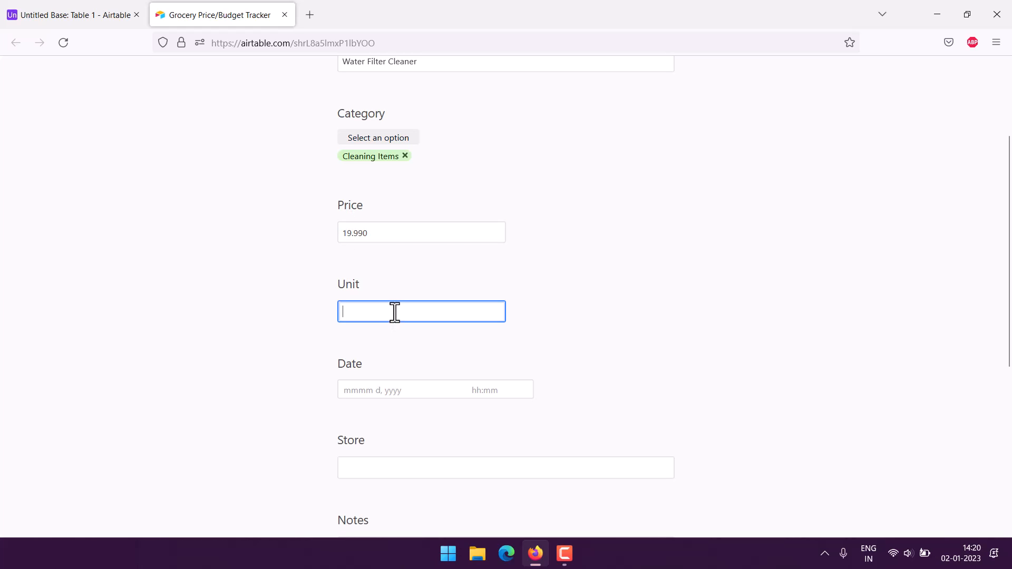
text(1)
- Set the form's date to January 2, 2023 and its store to Tata Mart
click(379, 386)
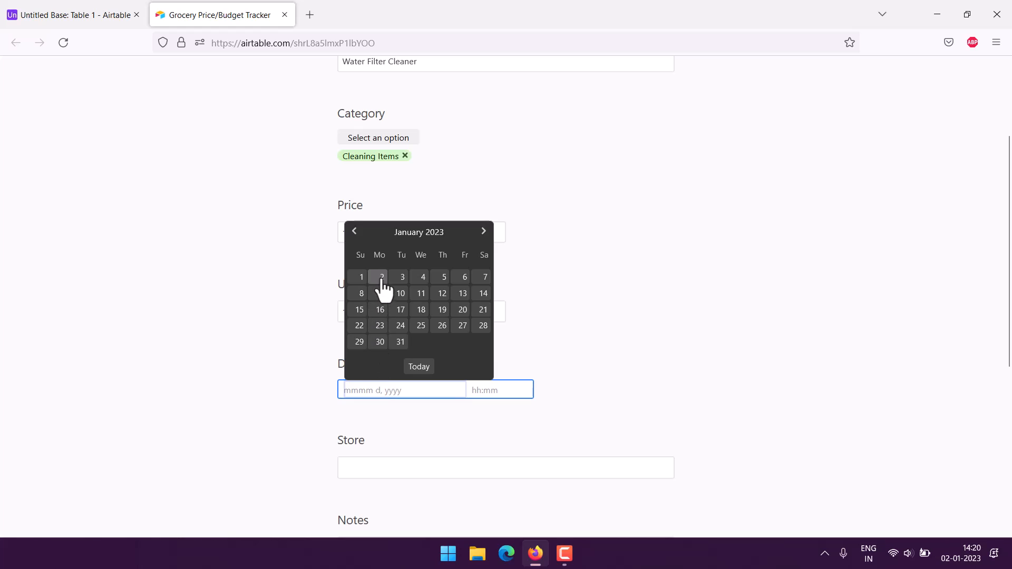
click(383, 278)
scroll(299, 312, down, 4)
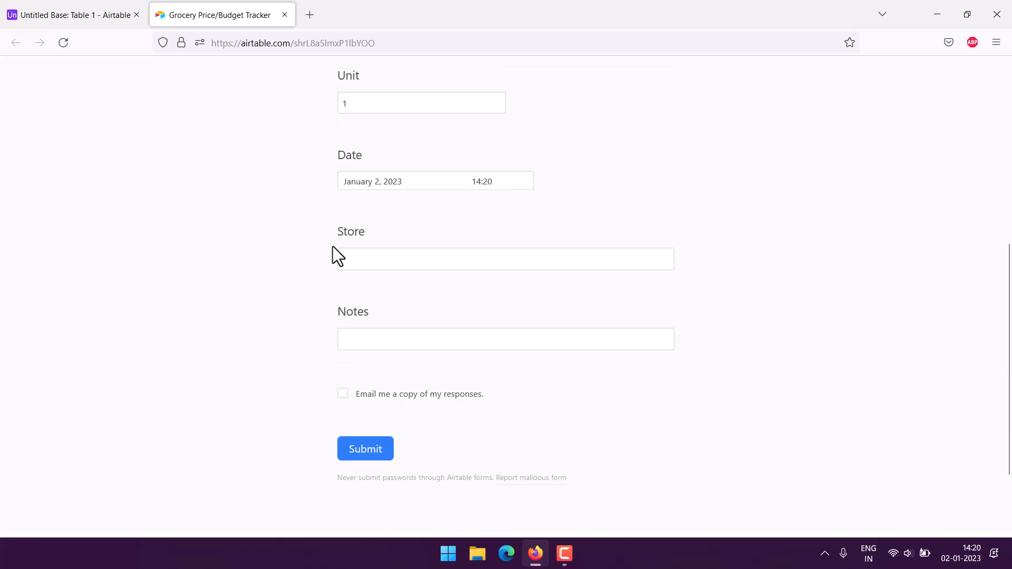
click(369, 257)
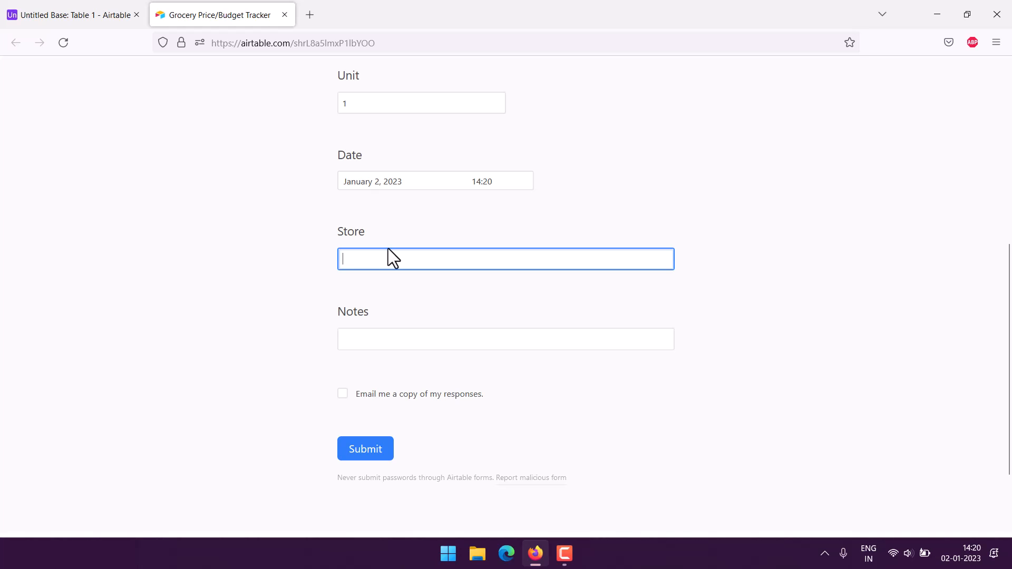
text(Tata)
double_click(370, 260)
key(Delete)
key(Delete)
text(Mart)
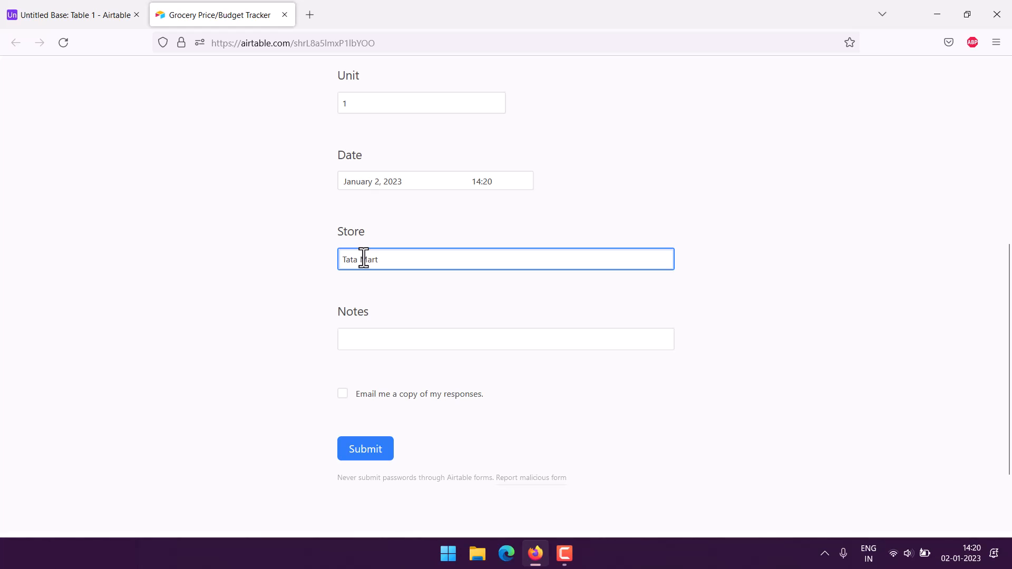
- Enter Afternoon Purchase in the form's Notes field and submit the response
click(364, 337)
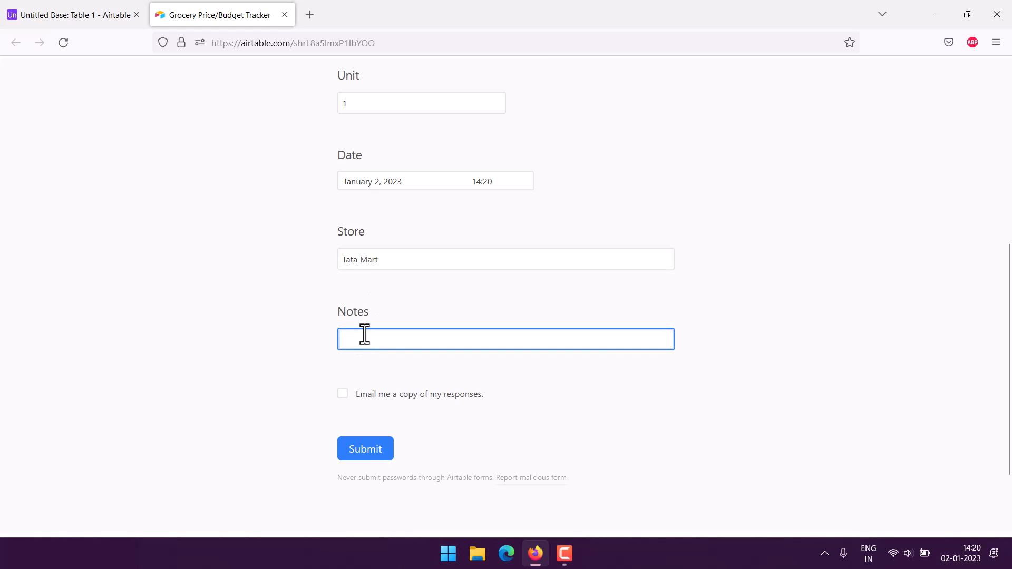
text(Afternoon Purchase)
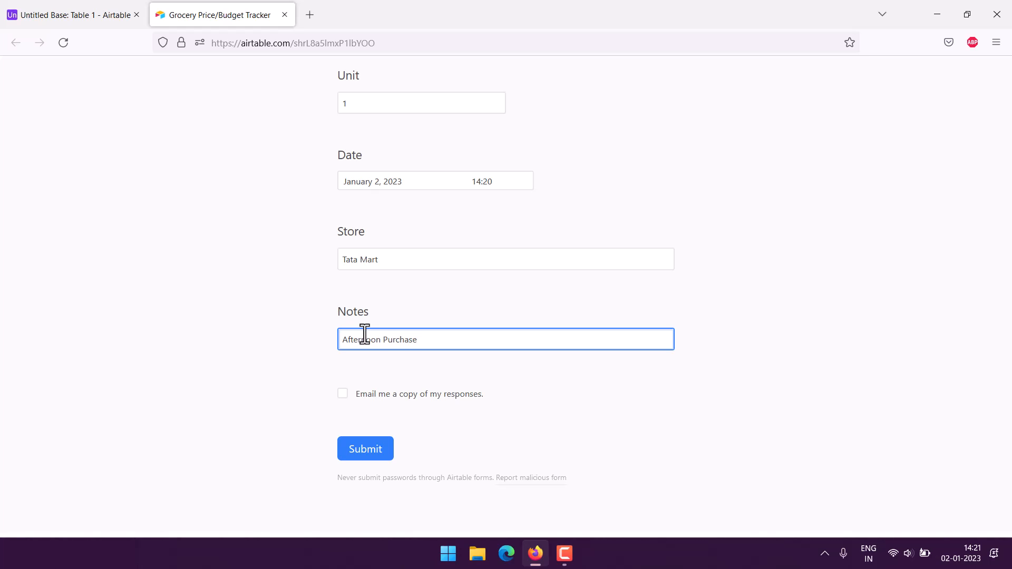
click(377, 445)
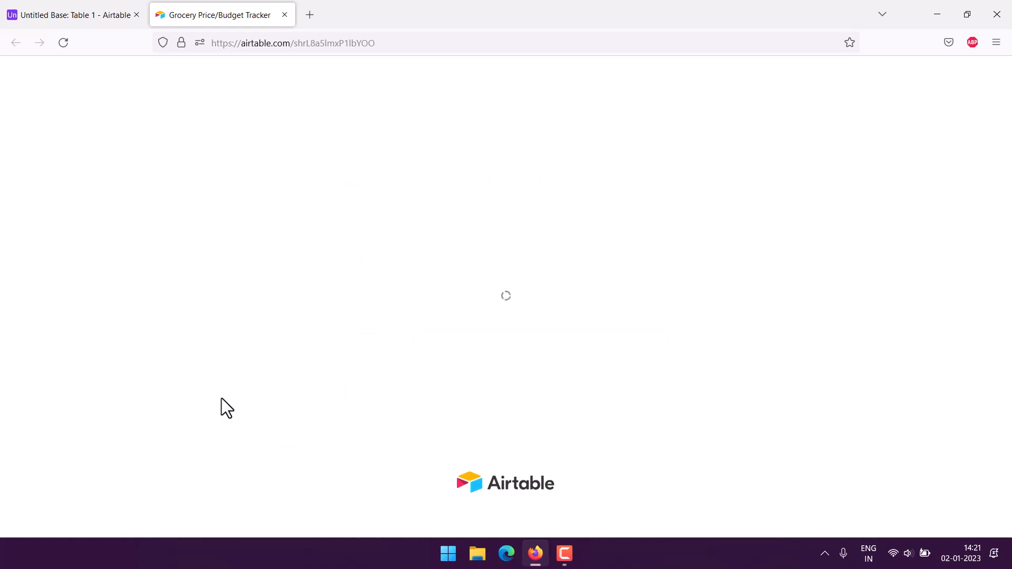
- Close the live form page and return to the table's Grid view with the views list hidden
click(74, 21)
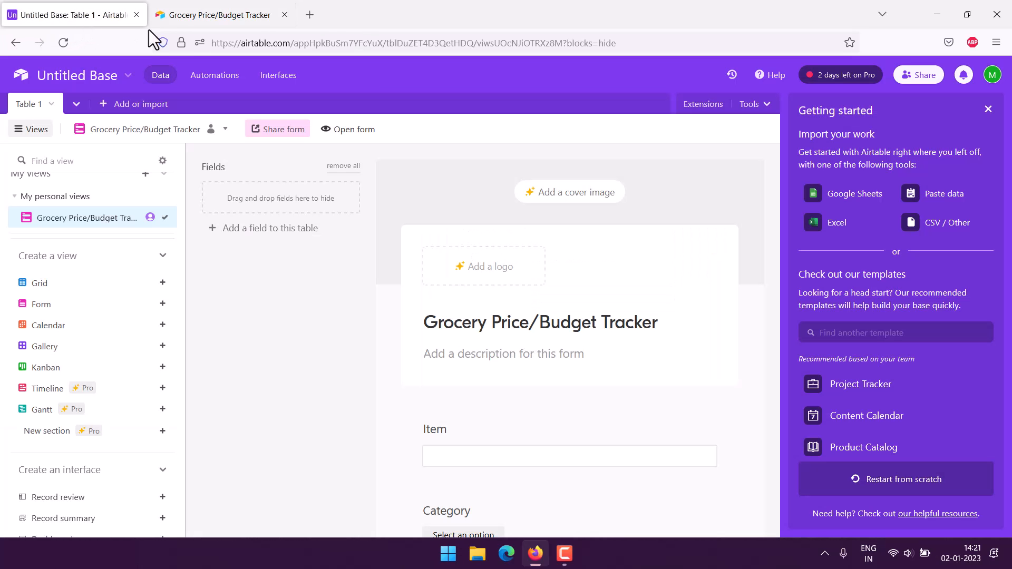
click(284, 15)
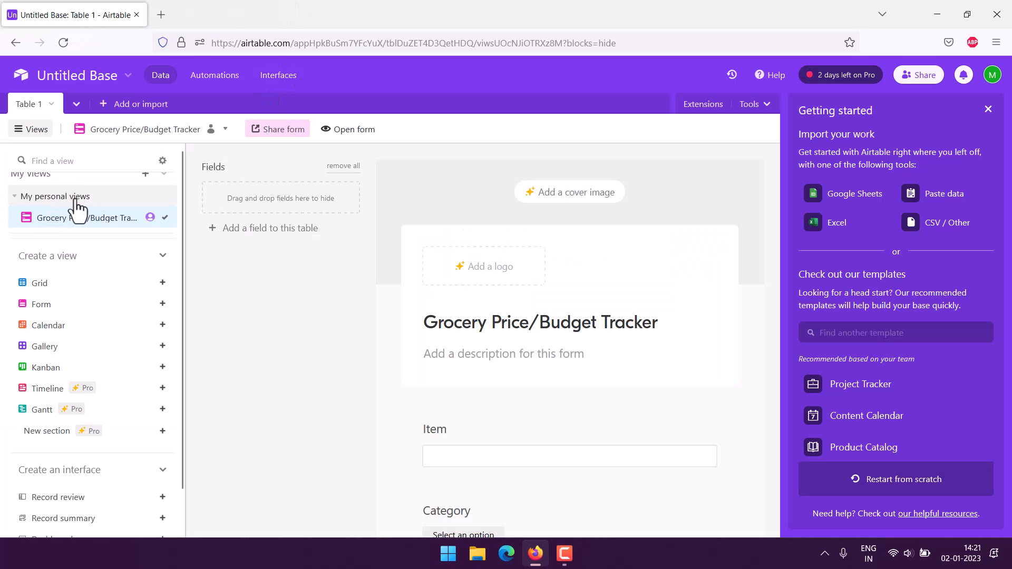
scroll(82, 216, up, 3)
click(52, 235)
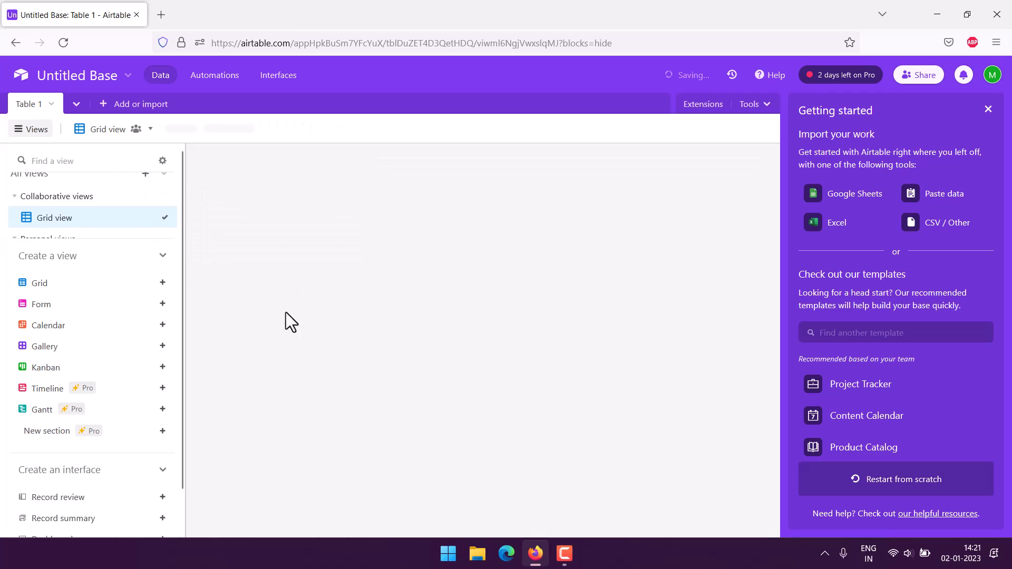
click(35, 131)
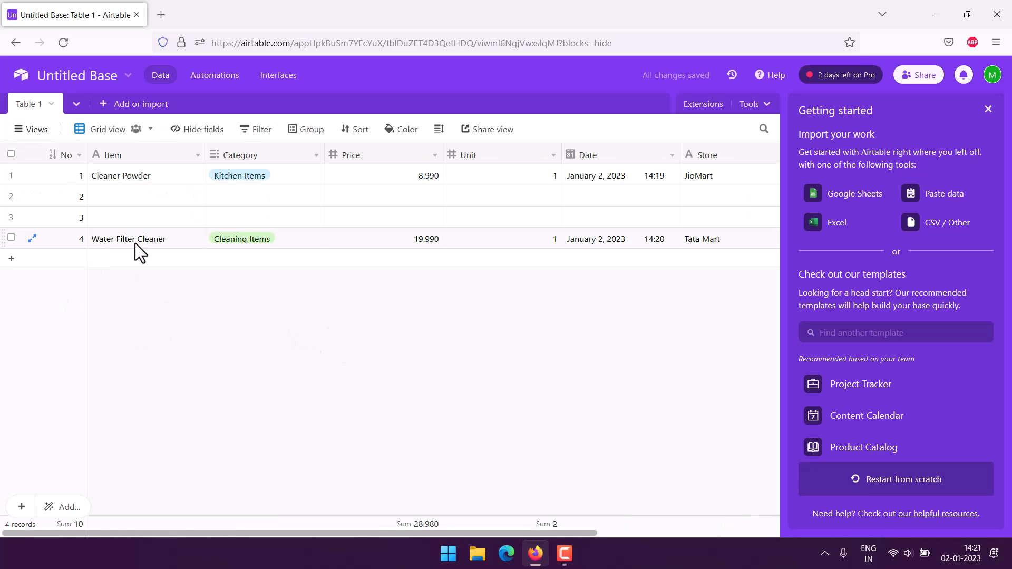